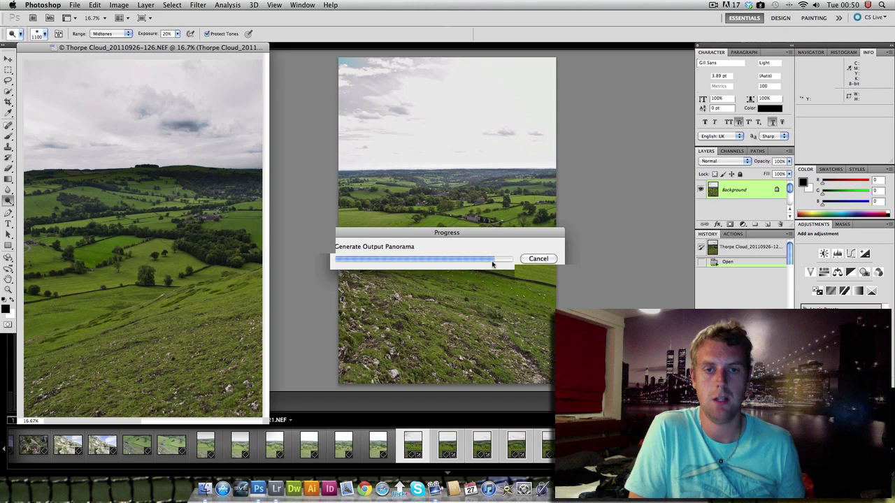
Step: Let Photomerge auto-blend the Thorpe Cloud photos into a layered panorama, keeping the Progress dialog out of the way
{"action": "left_click_drag", "start_coordinate": [471, 234], "coordinate": [480, 235]}
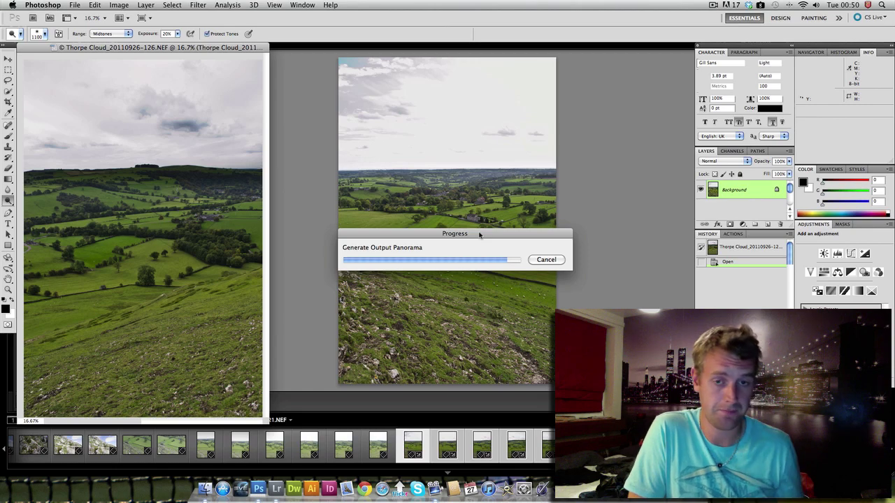
{"action": "left_click_drag", "start_coordinate": [479, 236], "coordinate": [487, 236]}
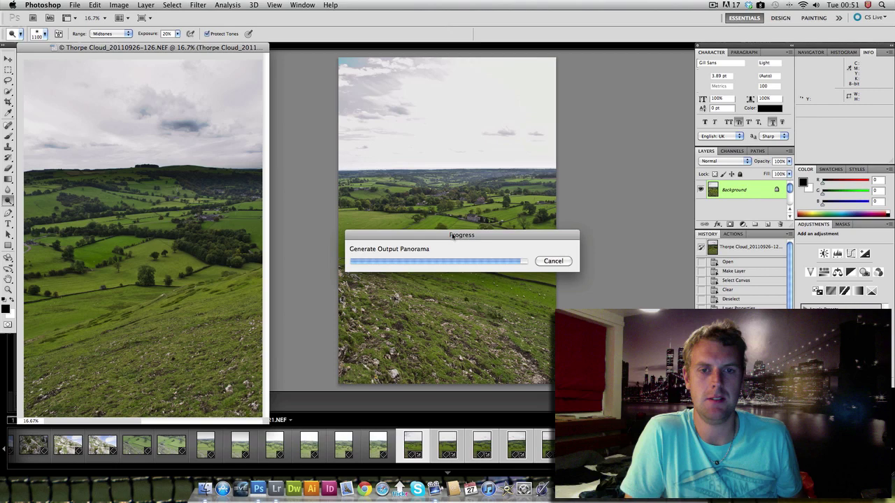
{"action": "left_click_drag", "start_coordinate": [452, 237], "coordinate": [480, 236]}
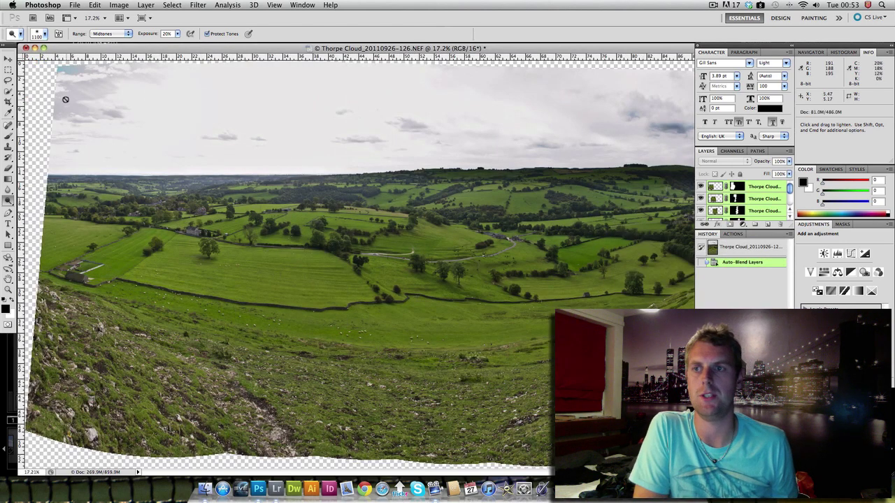
Step: Draw a crop frame across the panorama, lowering its top edge and widening it to the right
{"action": "left_click", "coordinate": [9, 102]}
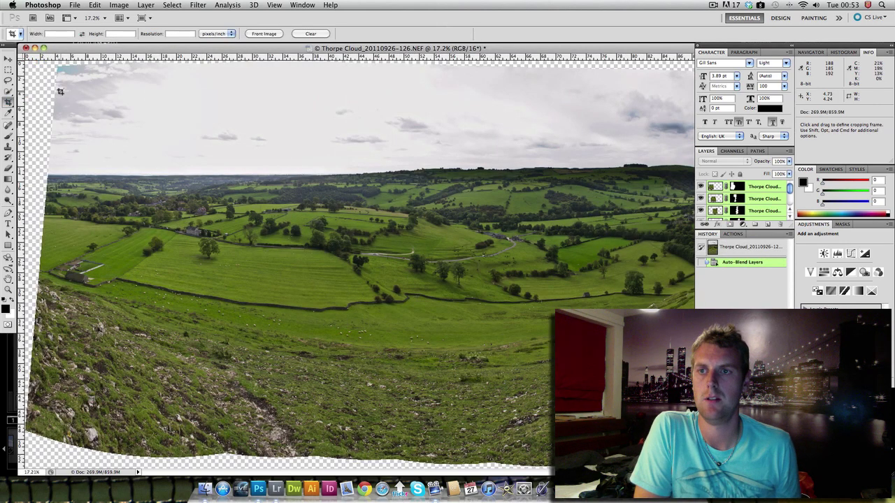
{"action": "left_click_drag", "start_coordinate": [60, 73], "coordinate": [698, 175]}
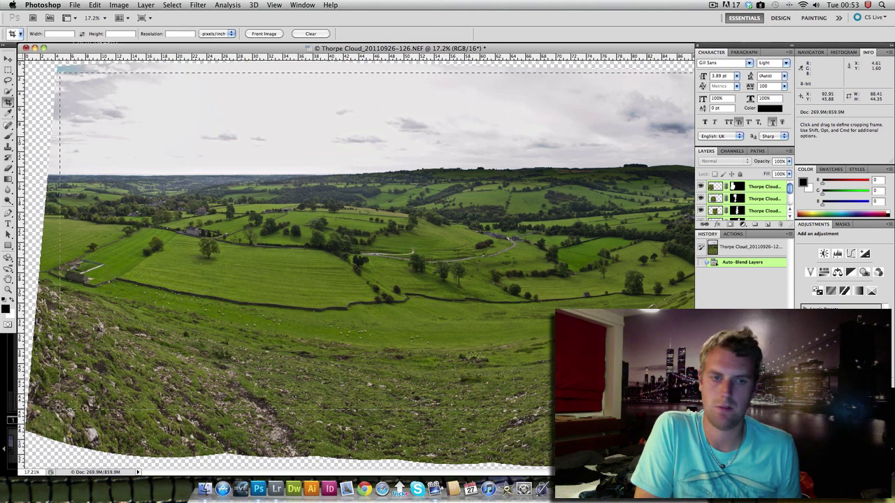
{"action": "left_click_drag", "start_coordinate": [412, 3], "coordinate": [405, 53]}
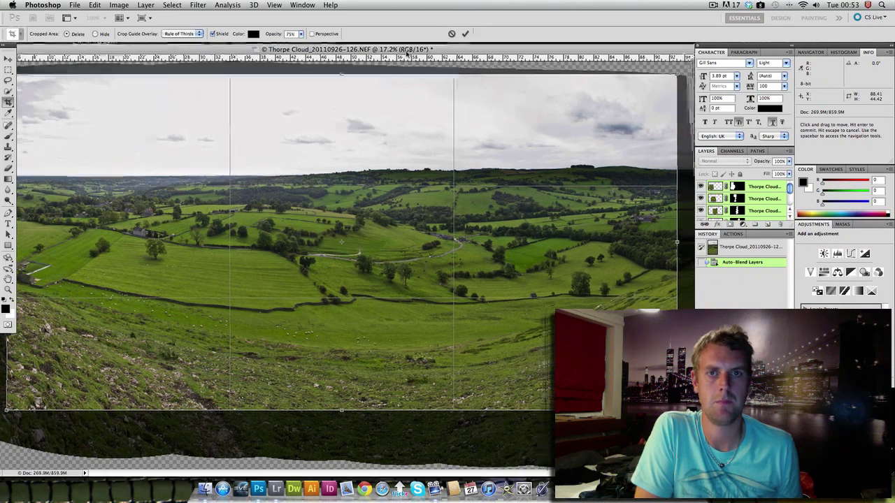
{"action": "left_click_drag", "start_coordinate": [339, 76], "coordinate": [339, 79]}
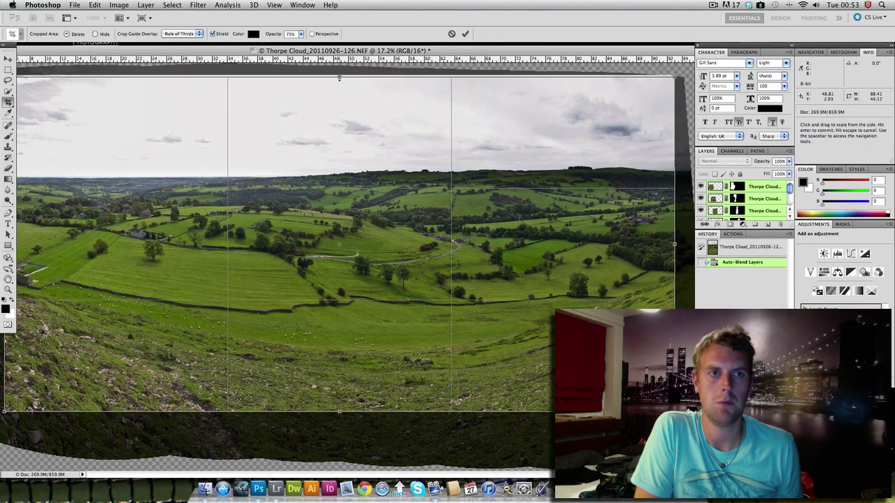
{"action": "left_click_drag", "start_coordinate": [674, 245], "coordinate": [682, 244]}
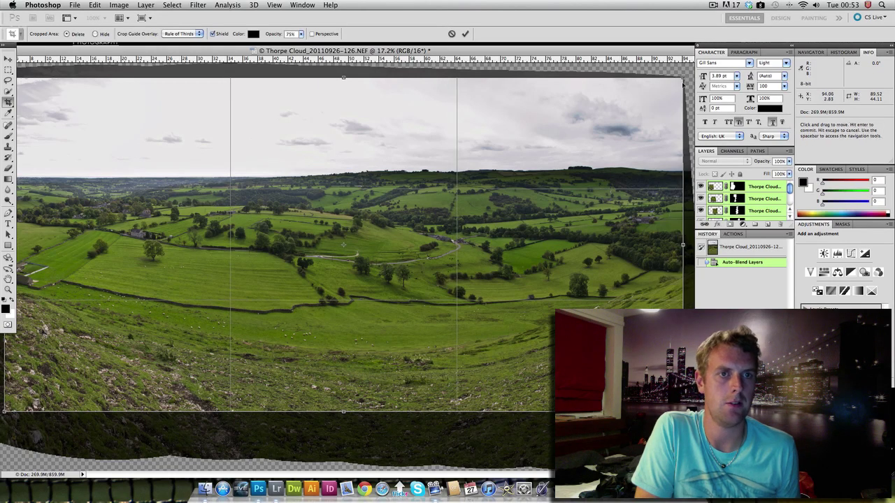
{"action": "left_click_drag", "start_coordinate": [423, 52], "coordinate": [468, 51]}
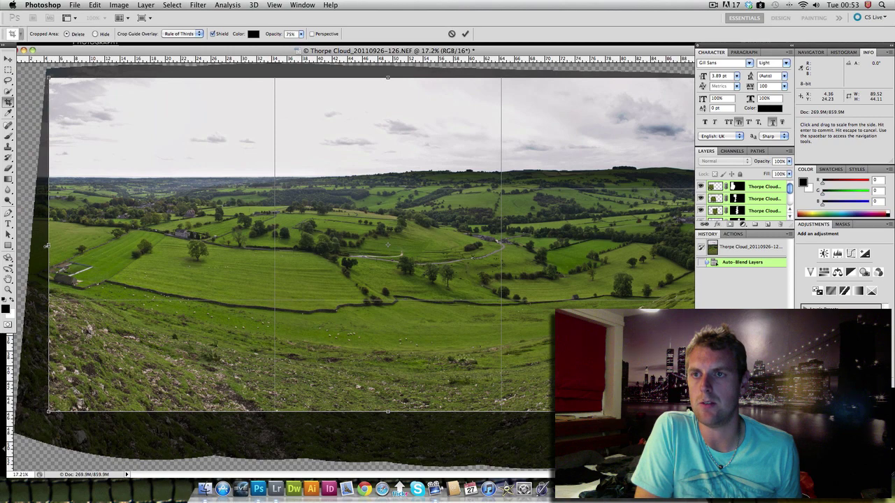
Step: Extend the crop left, rotate it slightly to level, raise the bottom edge, and apply it
{"action": "left_click_drag", "start_coordinate": [46, 246], "coordinate": [44, 246]}
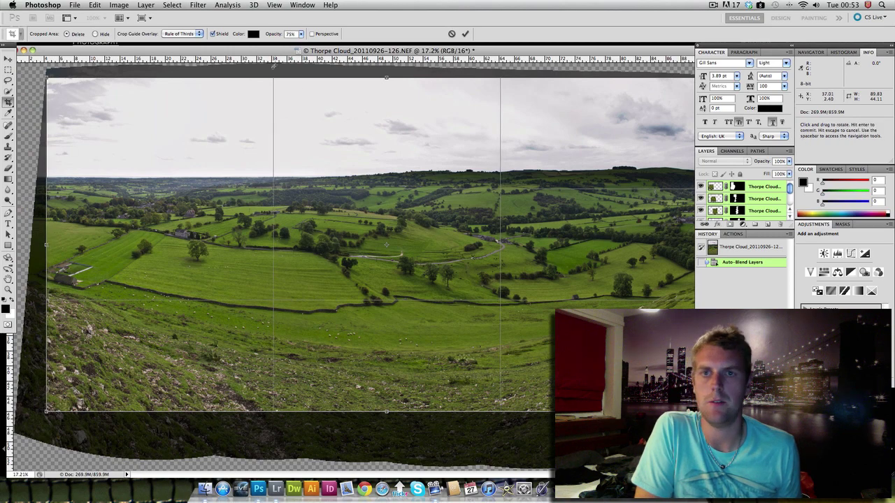
{"action": "left_click_drag", "start_coordinate": [266, 54], "coordinate": [256, 73]}
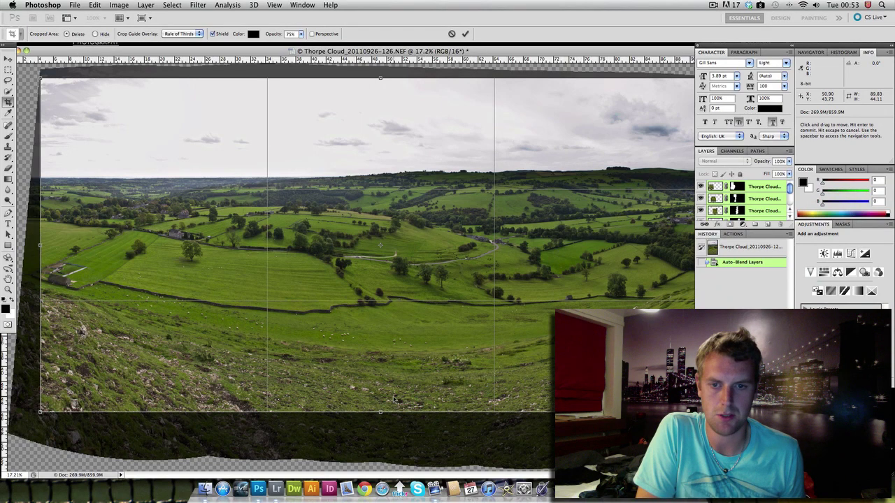
{"action": "left_click_drag", "start_coordinate": [380, 412], "coordinate": [381, 397]}
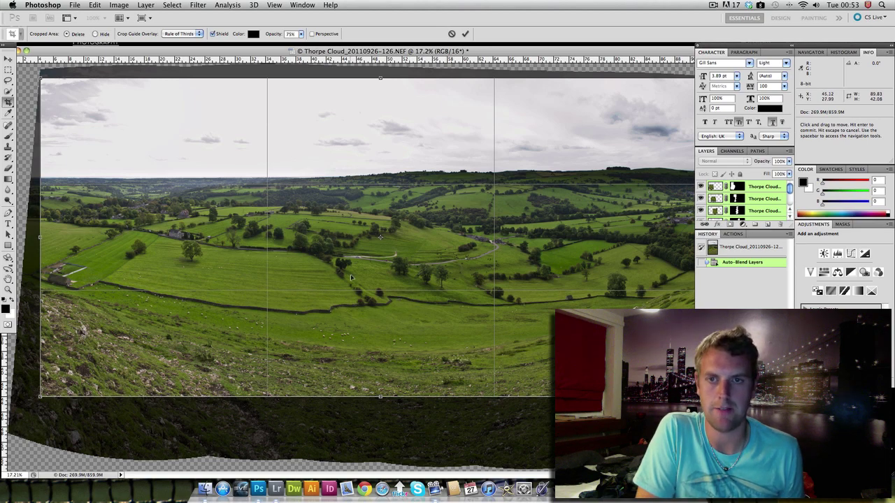
{"action": "key", "text": "Return"}
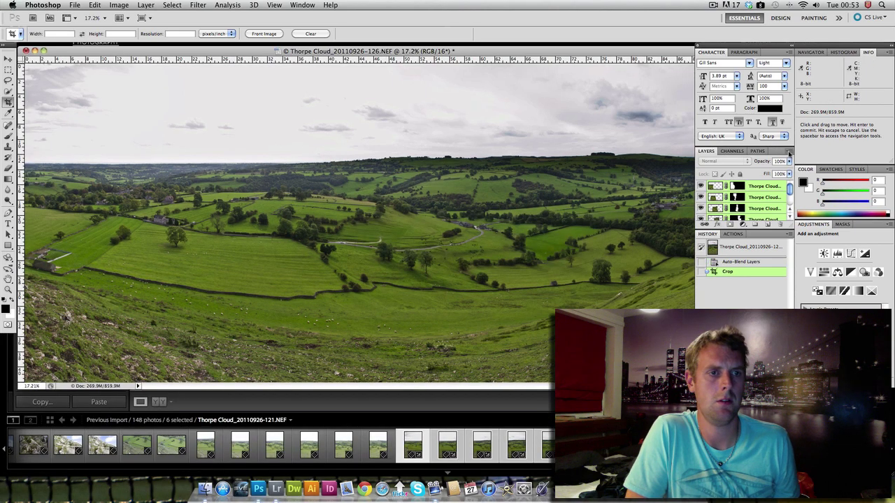
Step: Merge the cropped panorama's layers into one with Cmd+E
{"action": "left_click", "coordinate": [789, 153]}
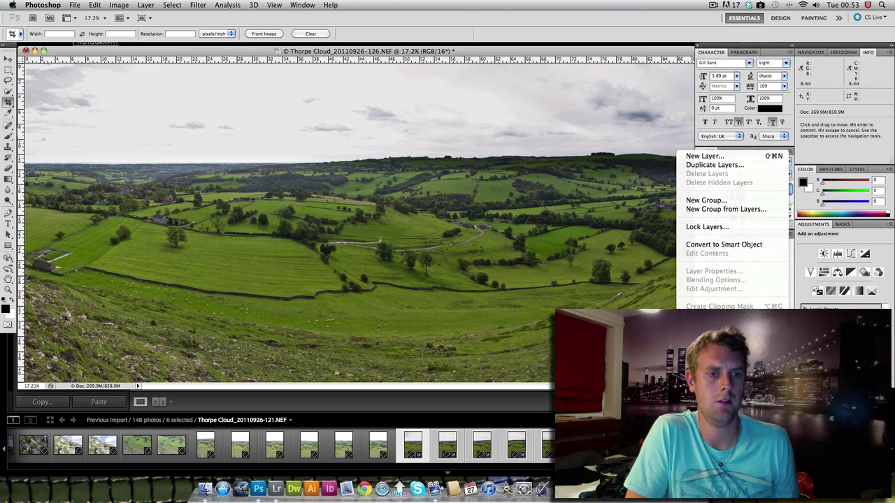
{"action": "key", "text": "Escape"}
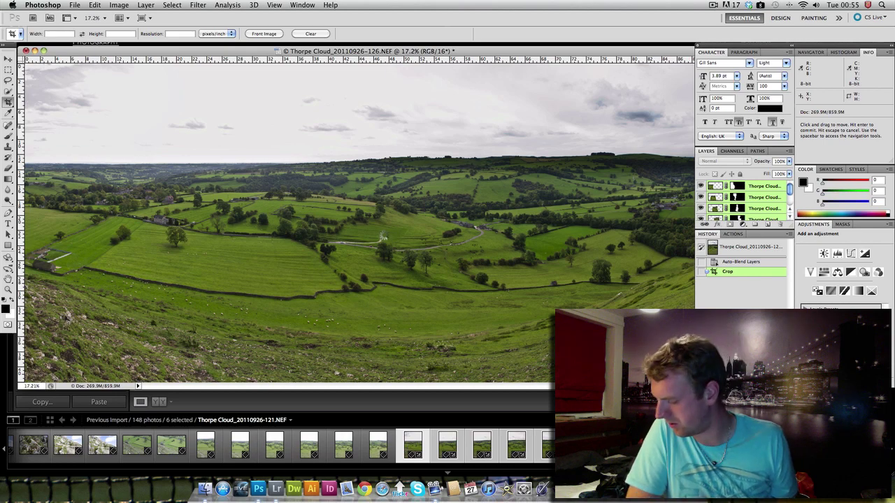
{"action": "key", "text": "super+e"}
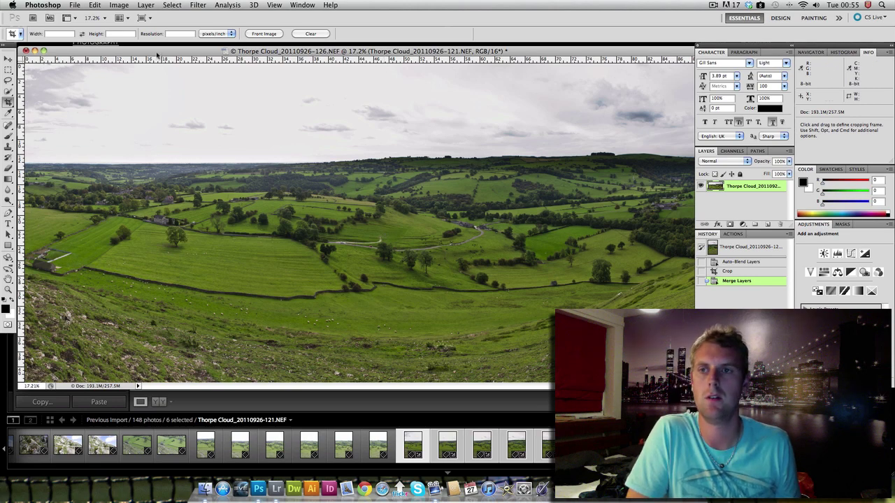
Step: Open Thorpe Cloud Panoramic.psd from the recent files list
{"action": "left_click", "coordinate": [75, 6]}
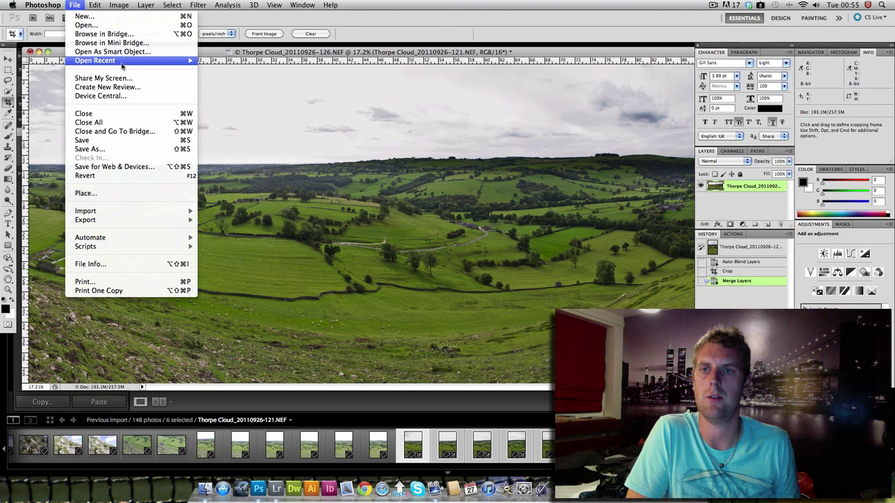
{"action": "mouse_move", "coordinate": [126, 63]}
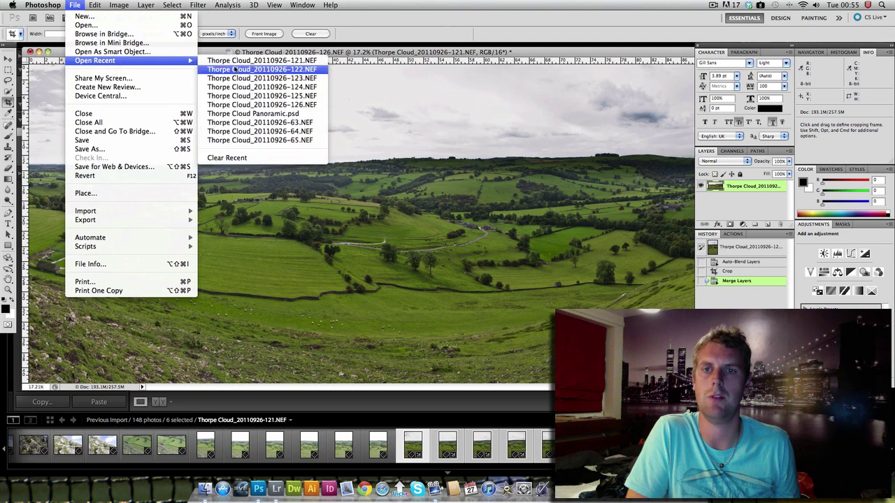
{"action": "left_click", "coordinate": [306, 115]}
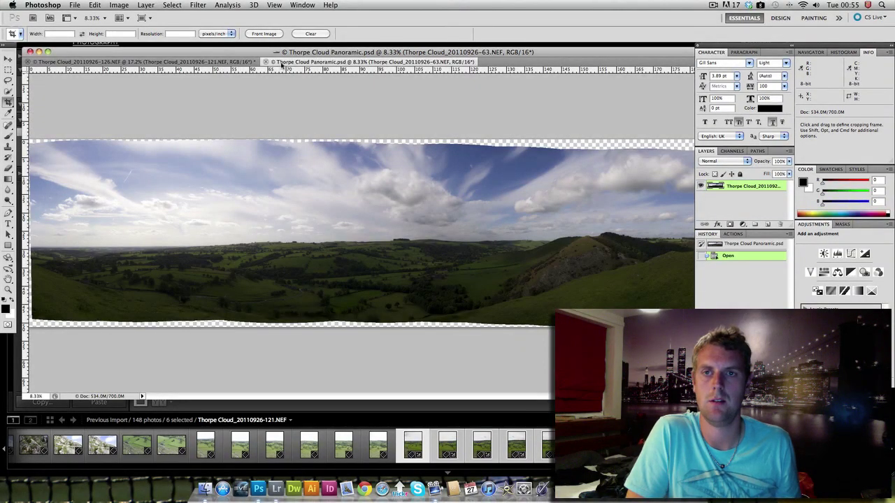
Step: Float the sky panorama in its own window, zoom out, and enlarge and reposition the window
{"action": "left_click_drag", "start_coordinate": [282, 64], "coordinate": [217, 98]}
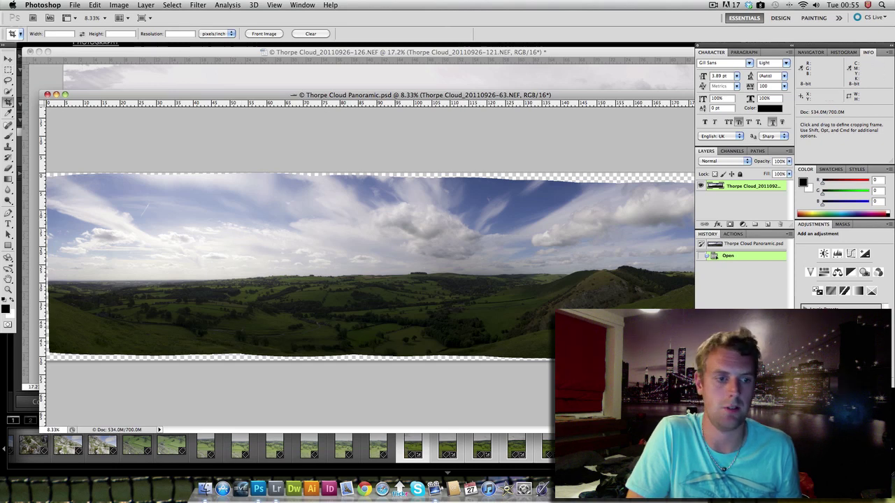
{"action": "key", "text": "super+minus"}
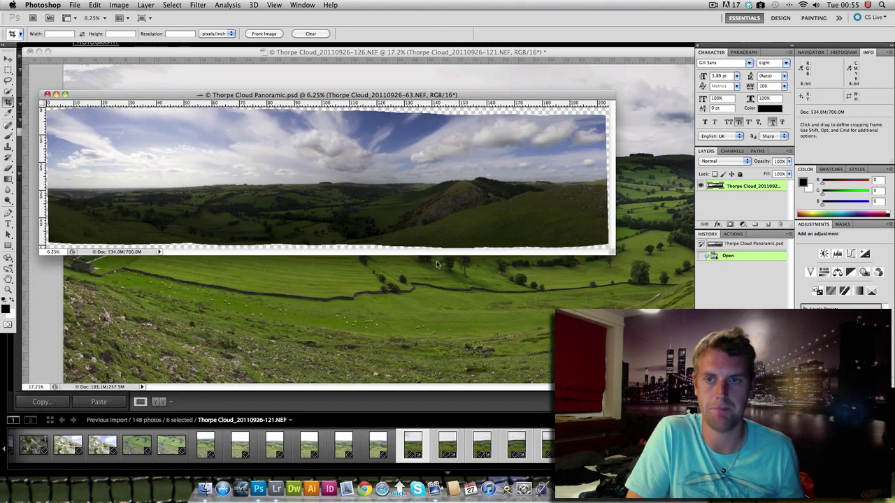
{"action": "left_click_drag", "start_coordinate": [615, 253], "coordinate": [683, 339]}
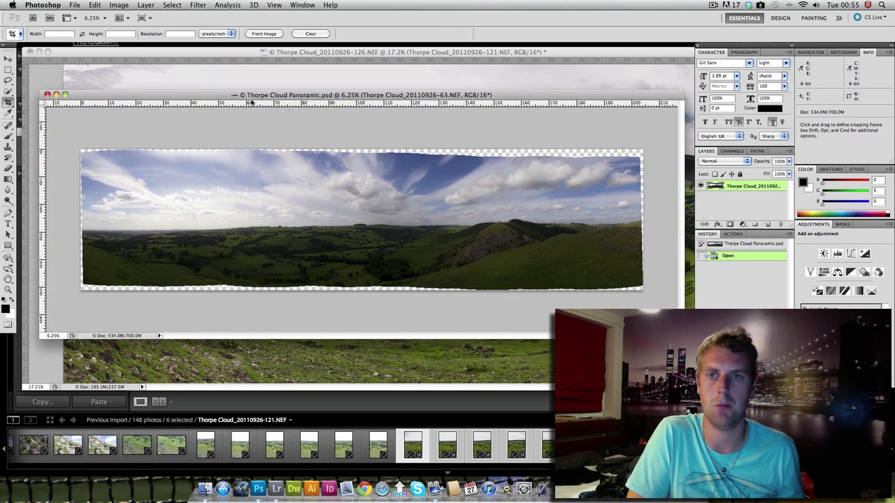
{"action": "left_click_drag", "start_coordinate": [210, 97], "coordinate": [237, 117]}
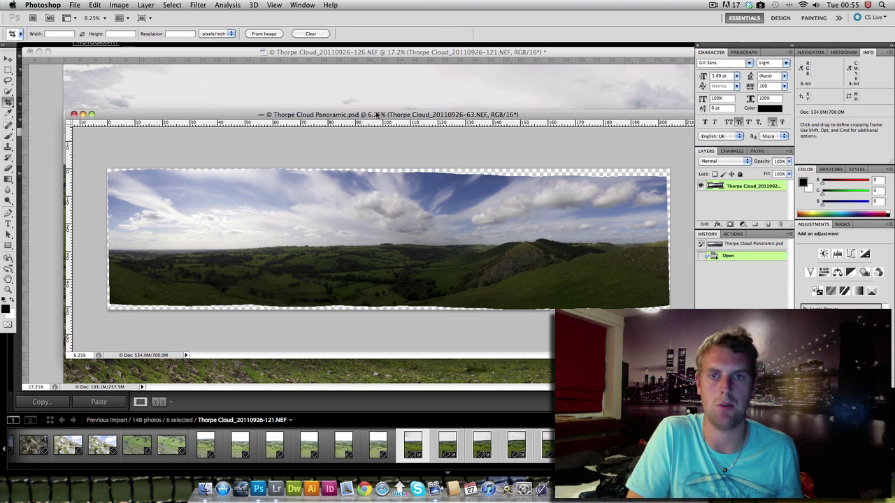
{"action": "left_click_drag", "start_coordinate": [377, 116], "coordinate": [365, 120]}
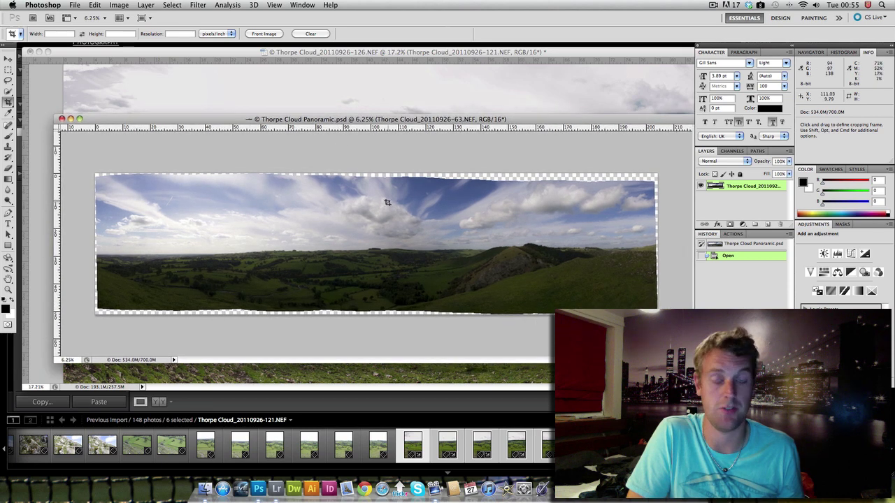
{"action": "left_click_drag", "start_coordinate": [224, 123], "coordinate": [222, 155]}
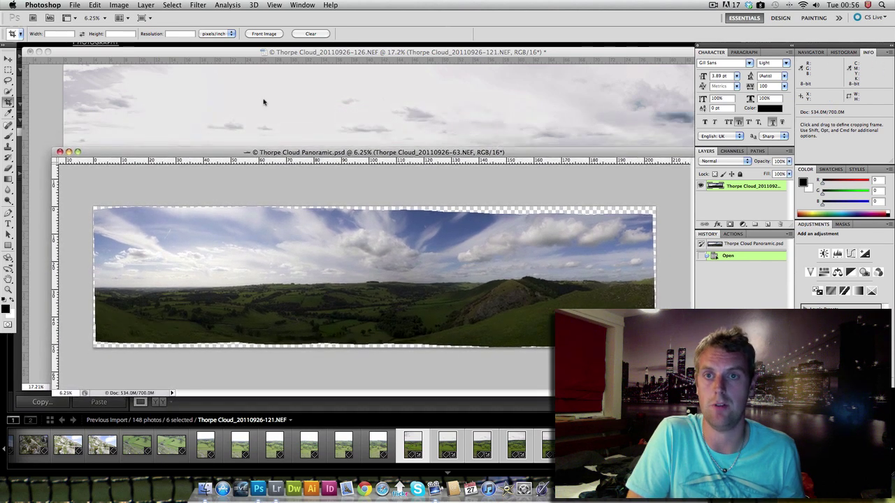
Step: Marquee-select the sky from the top edge to the horizon, copy it, and close the document
{"action": "left_click", "coordinate": [8, 71]}
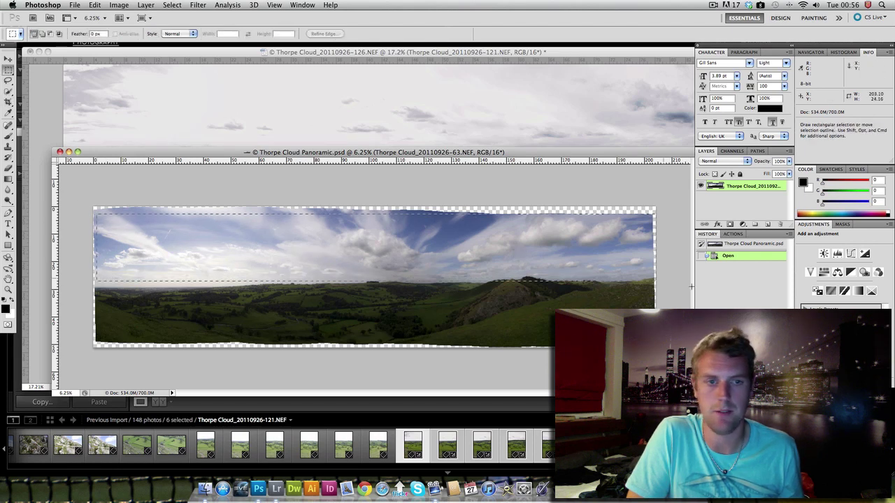
{"action": "mouse_move", "coordinate": [91, 214]}
{"action": "left_mouse_down"}
{"action": "mouse_move", "coordinate": [699, 288]}
{"action": "mouse_move", "coordinate": [704, 297]}
{"action": "left_mouse_up"}
{"action": "key", "text": "super+d"}
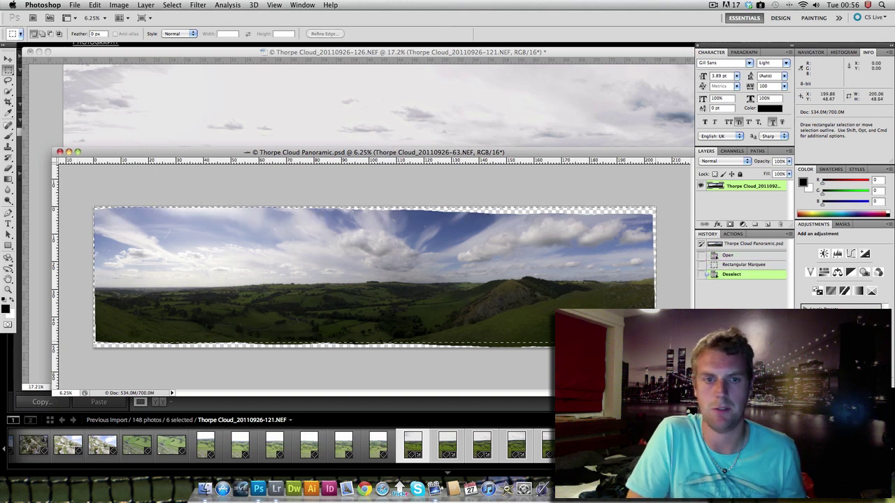
{"action": "left_click_drag", "start_coordinate": [86, 199], "coordinate": [734, 289]}
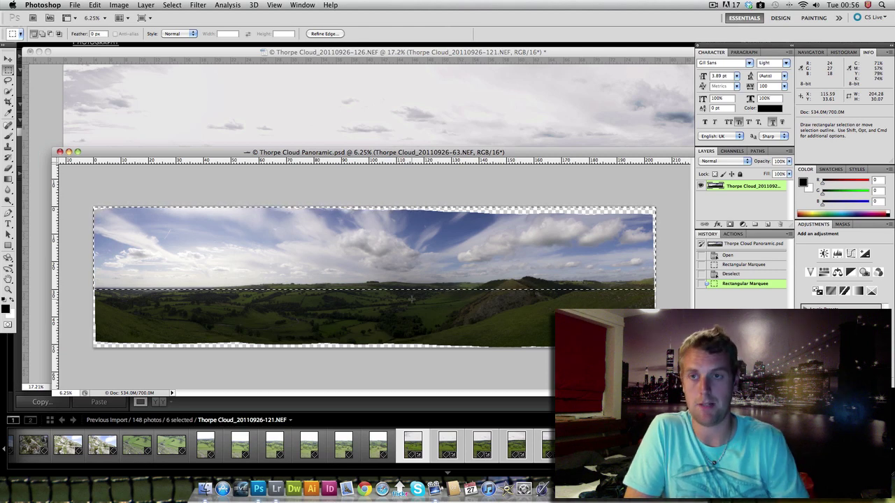
{"action": "key", "text": "super"}
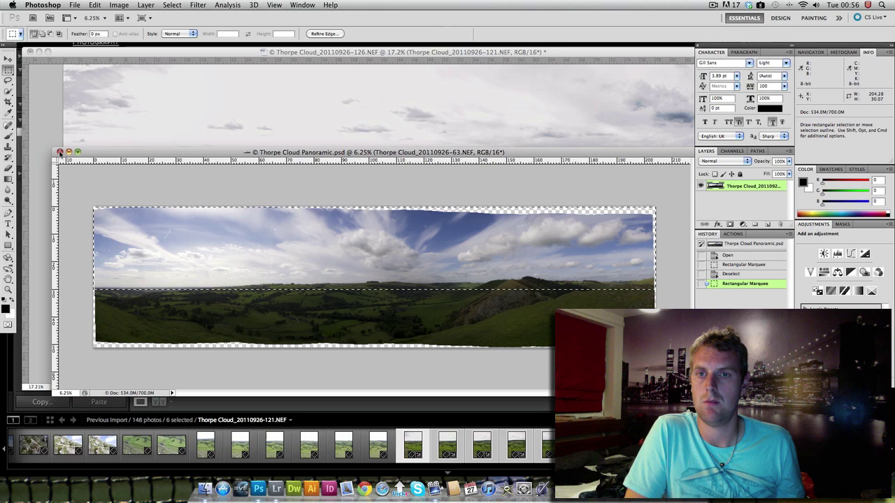
{"action": "key", "text": "super+m"}
Step: Fit and enlarge the fields panorama window, and cancel the Print dialog that opened by mistake
{"action": "left_click_drag", "start_coordinate": [223, 55], "coordinate": [217, 68]}
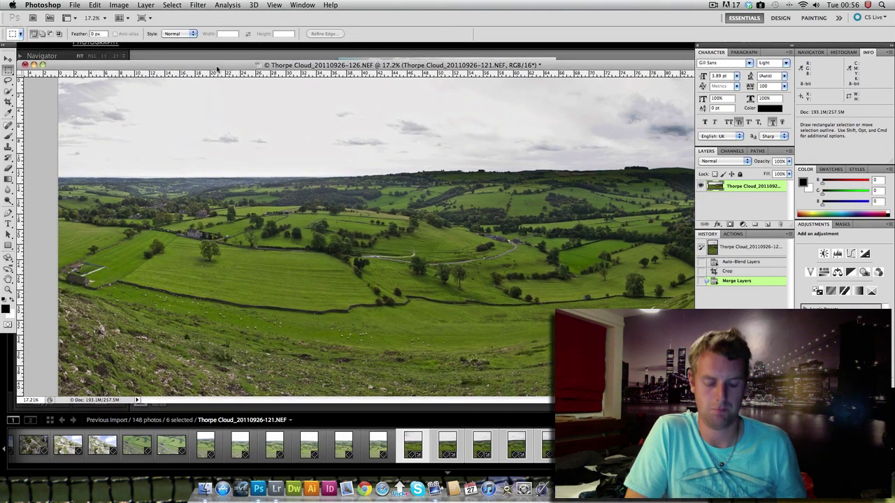
{"action": "key", "text": "super+0"}
{"action": "key", "text": "super+minus"}
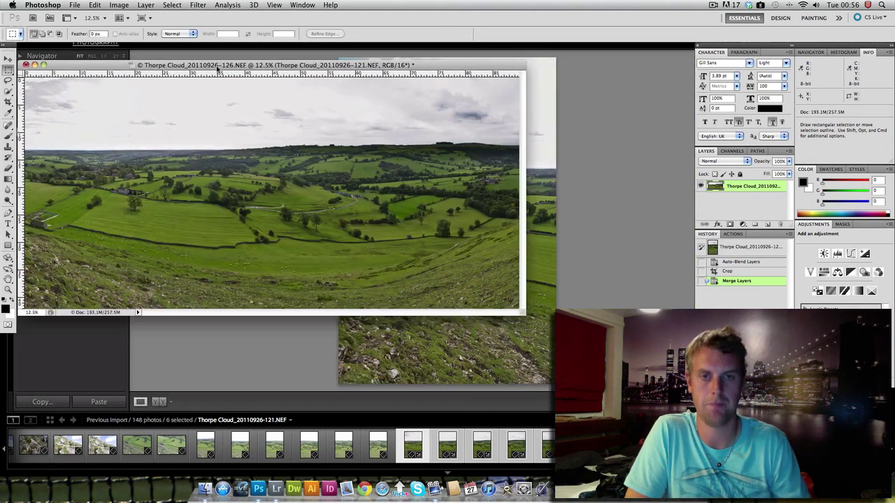
{"action": "left_click_drag", "start_coordinate": [526, 316], "coordinate": [631, 369]}
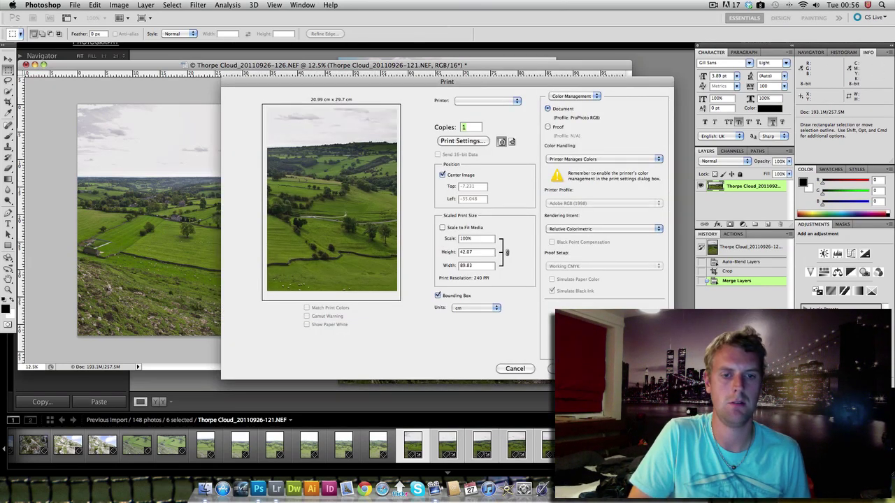
{"action": "left_click", "coordinate": [527, 370]}
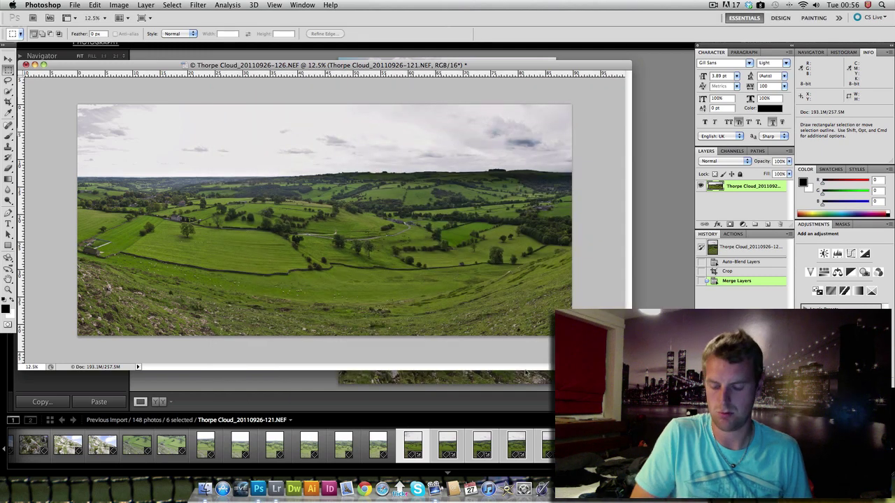
Step: Paste the copied sky as Layer 1 and move it up over the panorama
{"action": "key", "text": "super+v"}
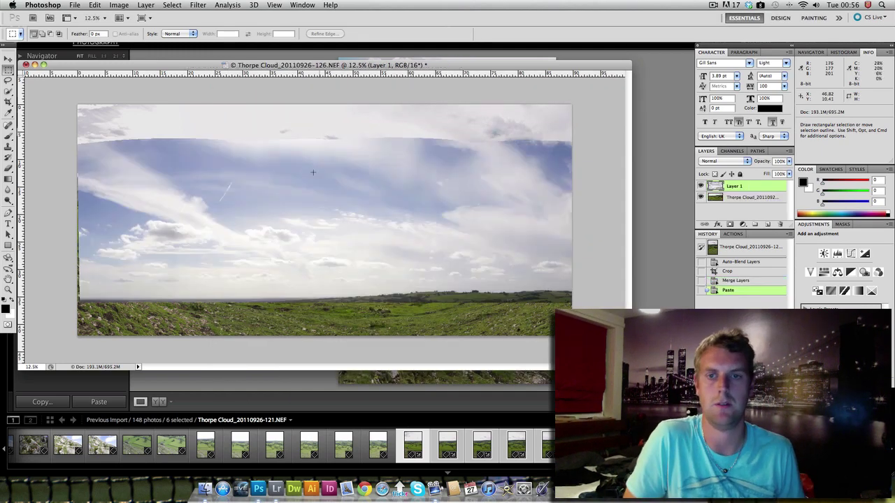
{"action": "left_click", "coordinate": [9, 59]}
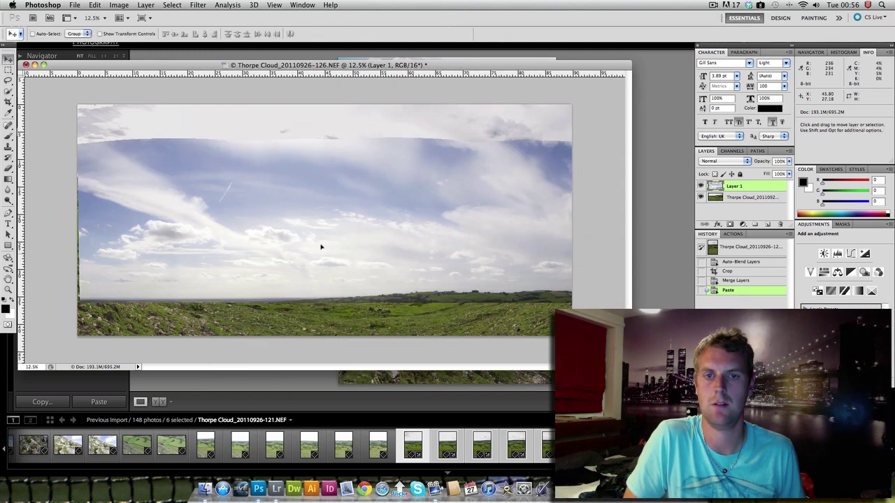
{"action": "left_click_drag", "start_coordinate": [319, 246], "coordinate": [314, 225]}
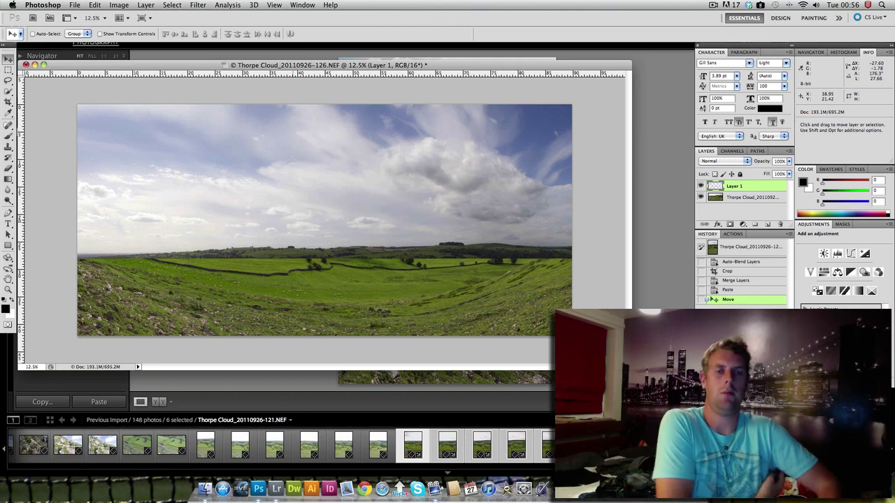
{"action": "key", "text": "super+minus"}
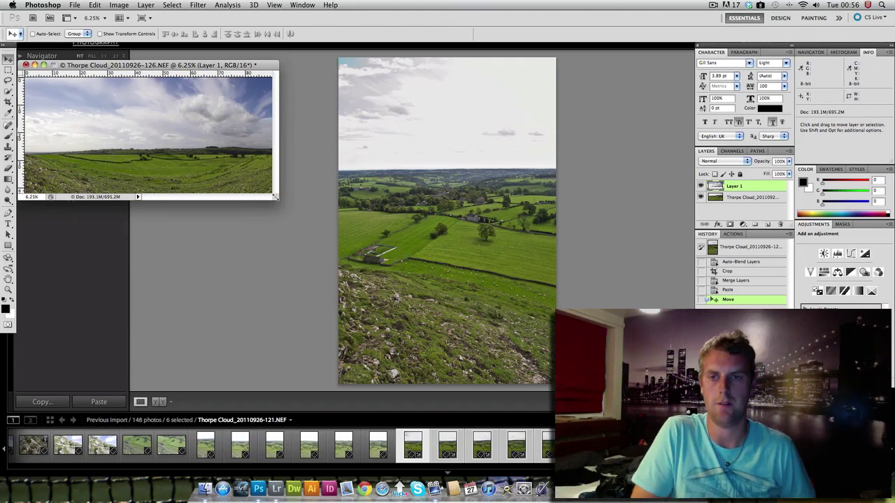
{"action": "left_click_drag", "start_coordinate": [275, 197], "coordinate": [690, 400]}
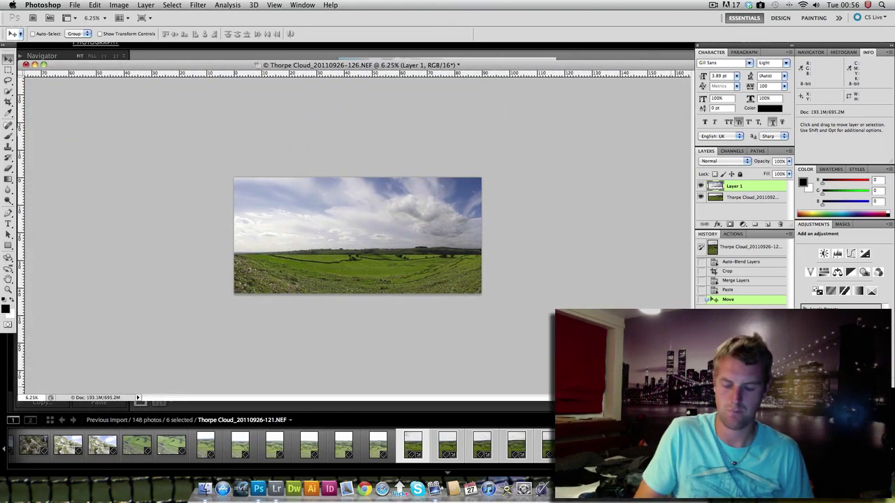
Step: Free Transform the sky layer to about 56% and line it up across the panorama's top
{"action": "key", "text": "super+t"}
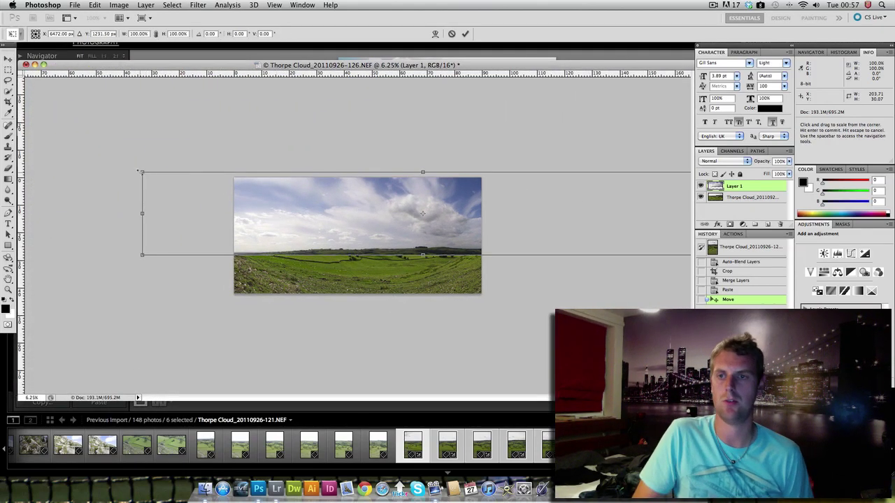
{"action": "left_click_drag", "start_coordinate": [267, 235], "coordinate": [277, 206]}
{"action": "left_click_drag", "start_coordinate": [157, 145], "coordinate": [404, 183]}
{"action": "left_click_drag", "start_coordinate": [468, 206], "coordinate": [307, 205]}
{"action": "left_click_drag", "start_coordinate": [309, 205], "coordinate": [312, 205]}
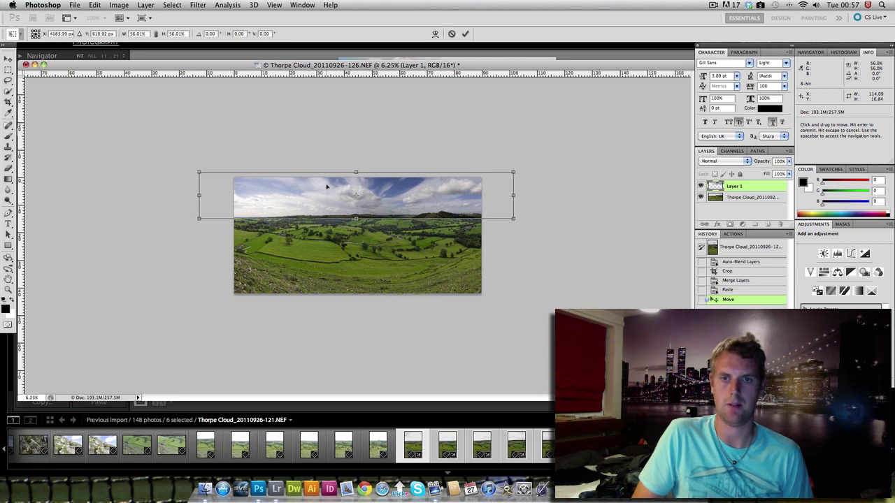
{"action": "left_click_drag", "start_coordinate": [318, 207], "coordinate": [343, 208]}
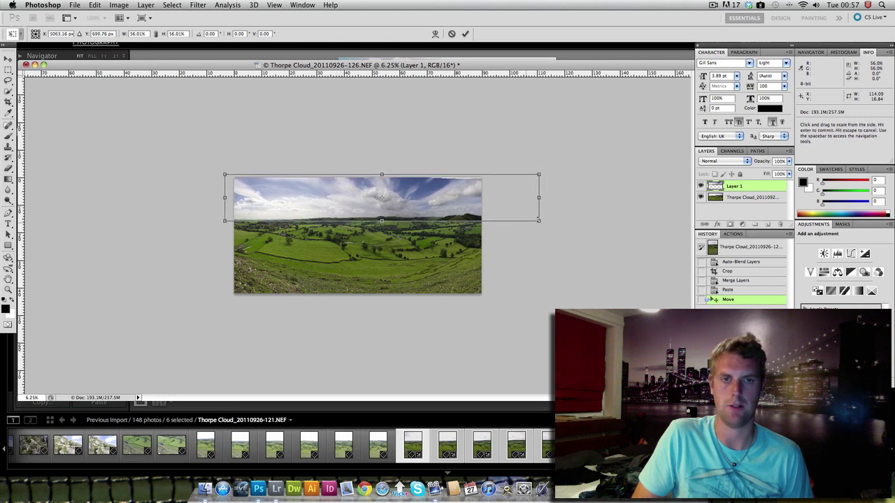
{"action": "key", "text": "Return"}
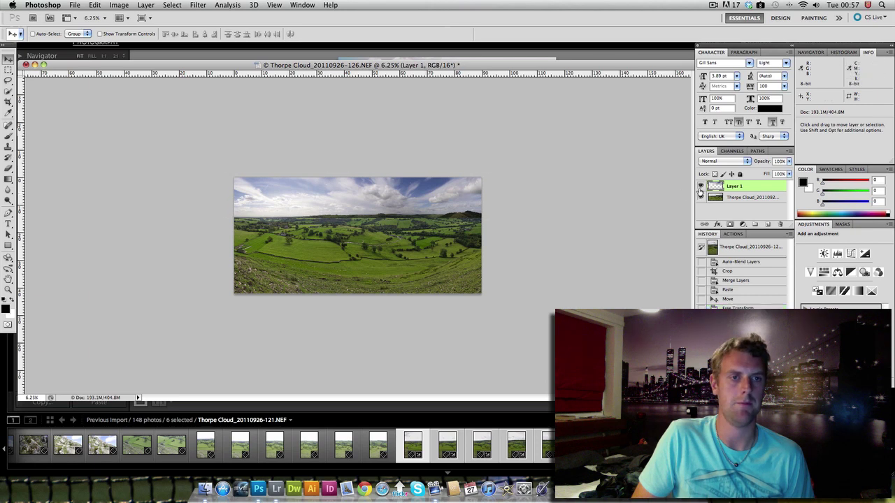
Step: Hide the cloudy sky layer and make the Thorpe Cloud fields layer active
{"action": "left_click", "coordinate": [700, 187]}
{"action": "left_click", "coordinate": [729, 198]}
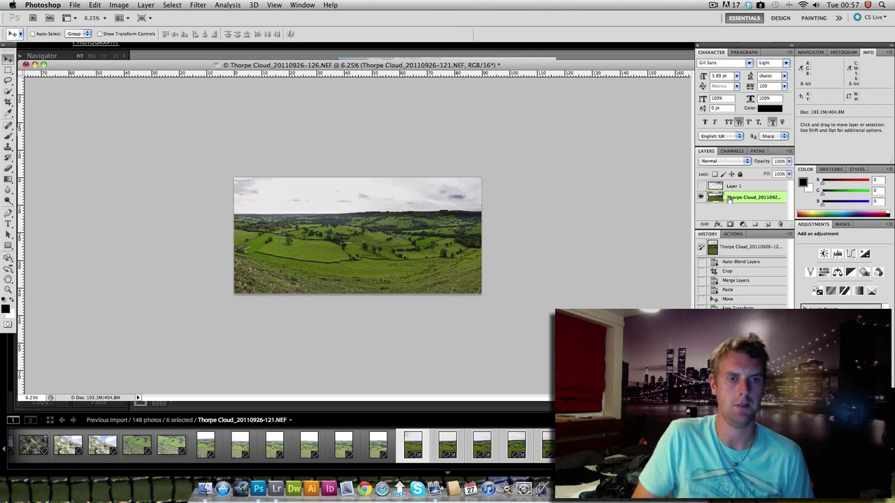
{"action": "key", "text": "super+equal"}
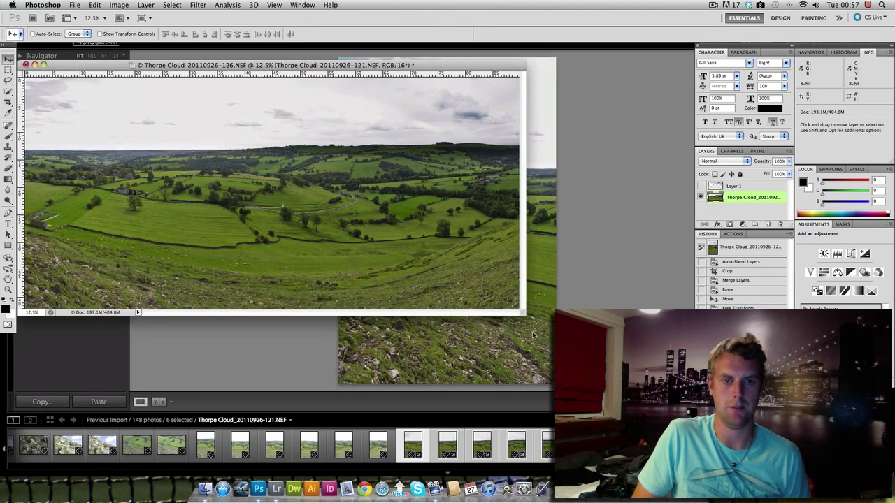
{"action": "left_click_drag", "start_coordinate": [523, 313], "coordinate": [655, 395]}
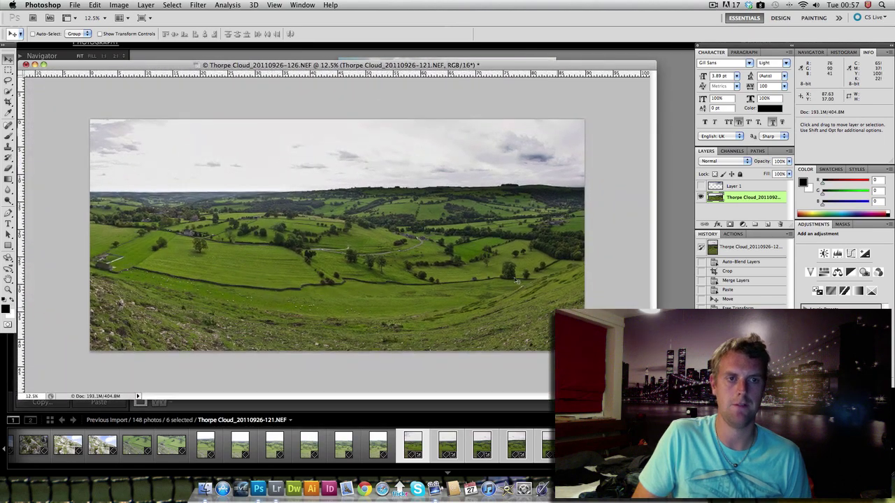
Step: Quick-select the white sky above the hills, check its edge at 50%, then zoom out to 12.5%
{"action": "left_click", "coordinate": [9, 92]}
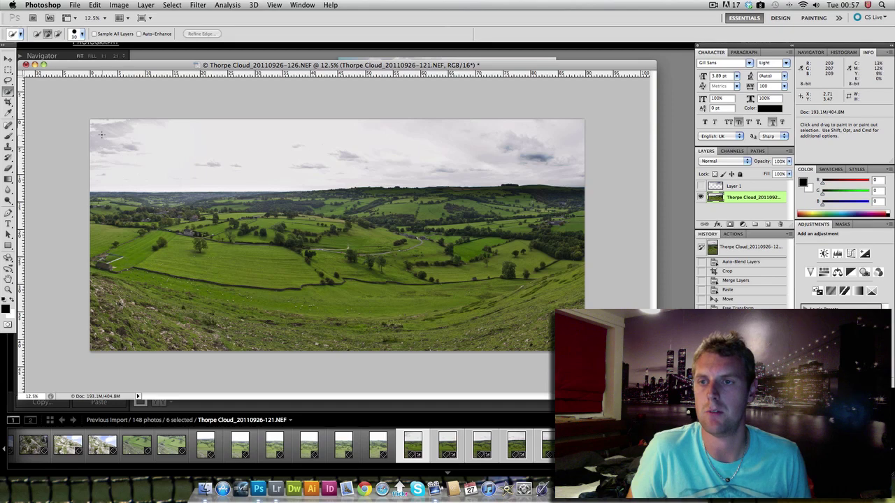
{"action": "left_click_drag", "start_coordinate": [140, 145], "coordinate": [495, 161]}
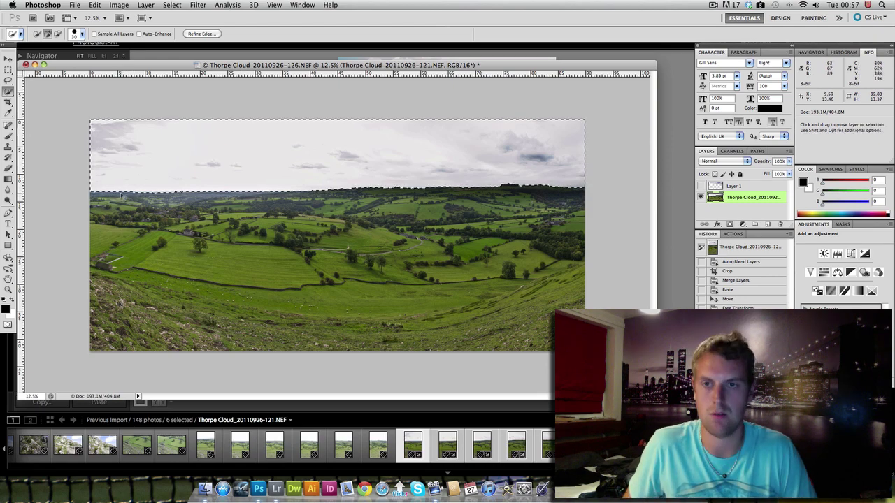
{"action": "key", "text": "super+equal"}
{"action": "key", "text": "super+equal"}
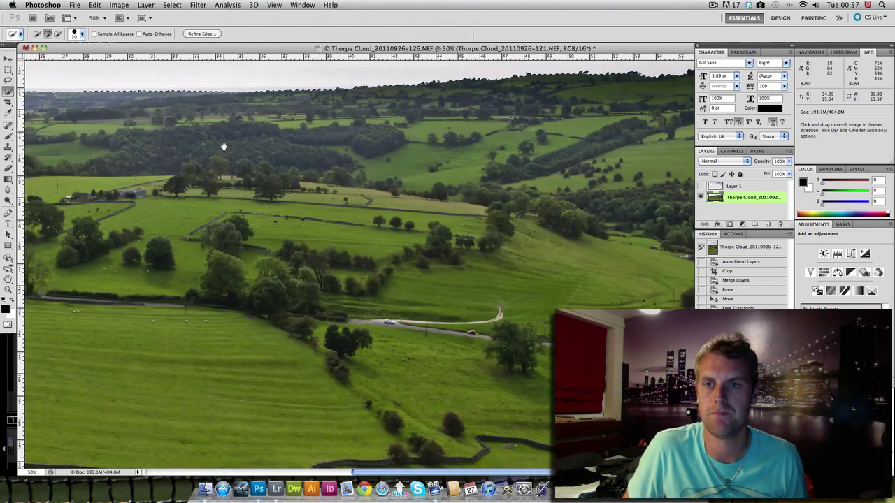
{"action": "scroll", "coordinate": [231, 160], "scroll_direction": "up", "scroll_amount": 5}
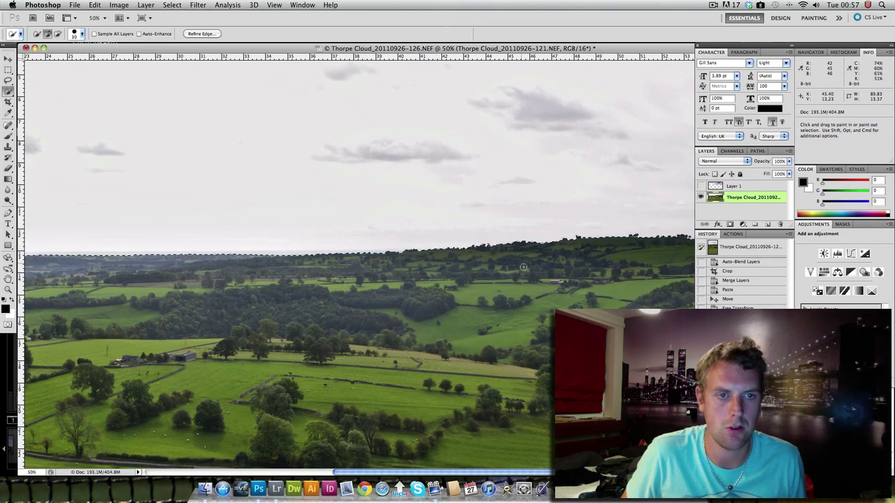
{"action": "scroll", "coordinate": [357, 265], "scroll_direction": "right", "scroll_amount": 5}
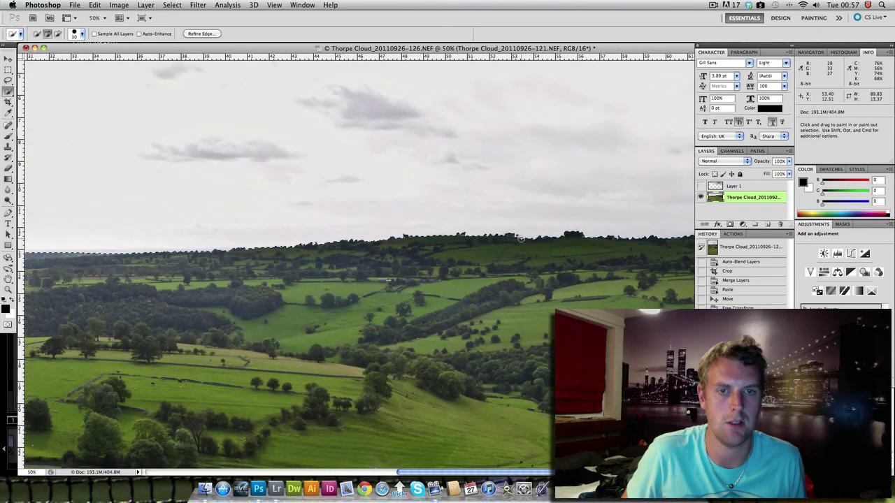
{"action": "left_click_drag", "start_coordinate": [277, 302], "coordinate": [455, 302]}
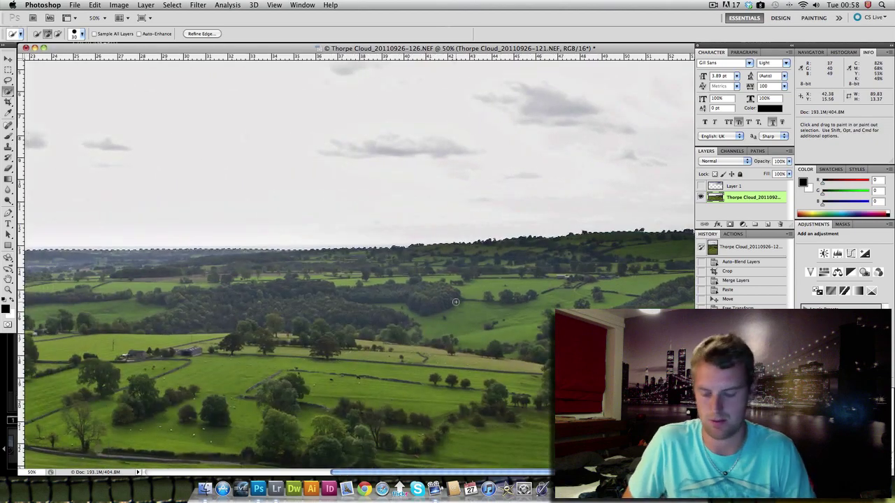
{"action": "key", "text": "super+minus"}
{"action": "key", "text": "super+r"}
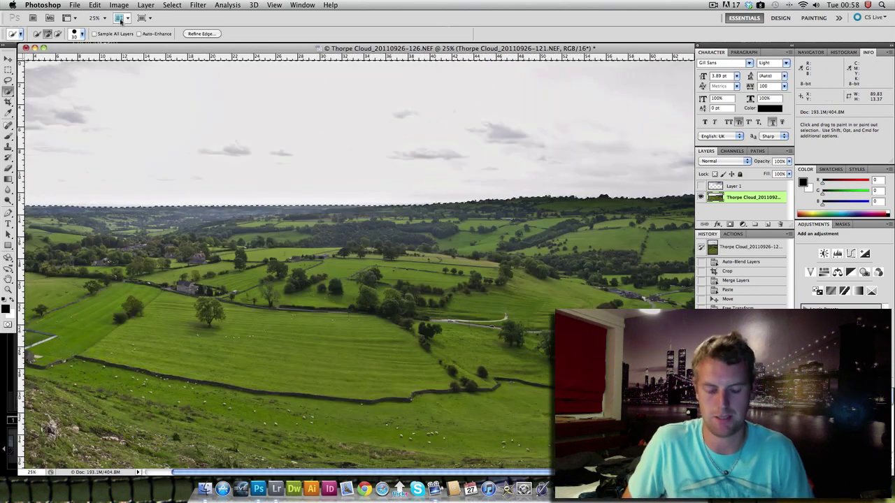
{"action": "key", "text": "super+minus"}
{"action": "key", "text": "super+minus"}
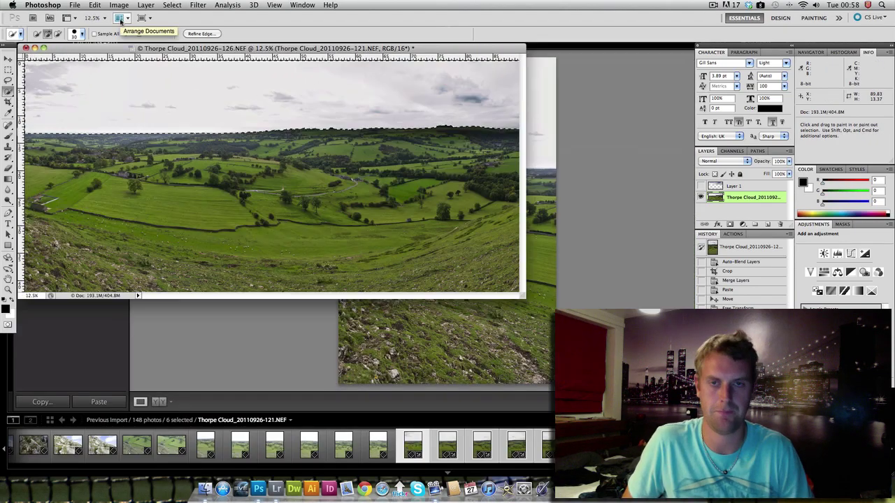
{"action": "left_click", "coordinate": [43, 47]}
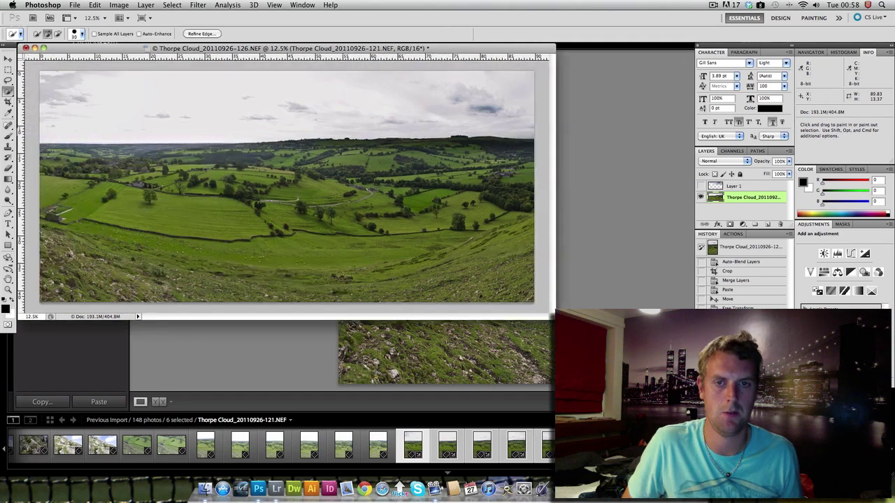
Step: Expand the sky selection by 3 pixels
{"action": "left_click", "coordinate": [189, 5]}
{"action": "mouse_move", "coordinate": [170, 4]}
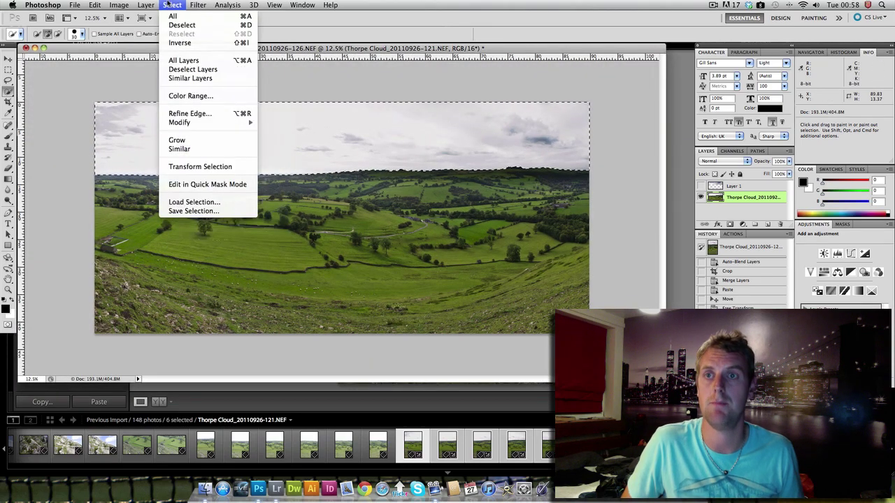
{"action": "mouse_move", "coordinate": [179, 122]}
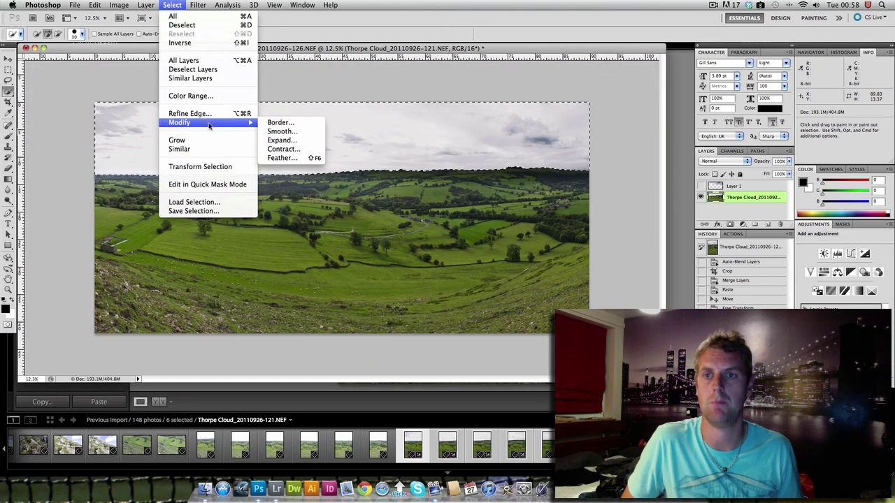
{"action": "left_click", "coordinate": [269, 142]}
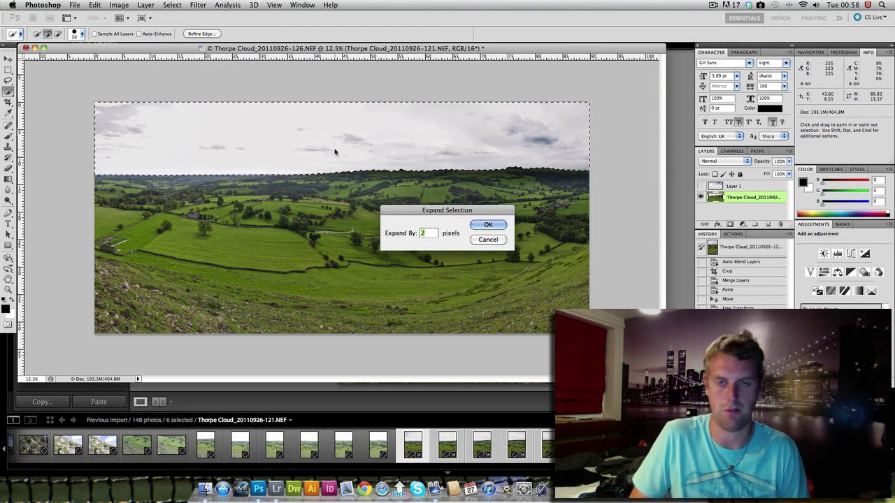
{"action": "type", "text": "3"}
{"action": "key", "text": "Return"}
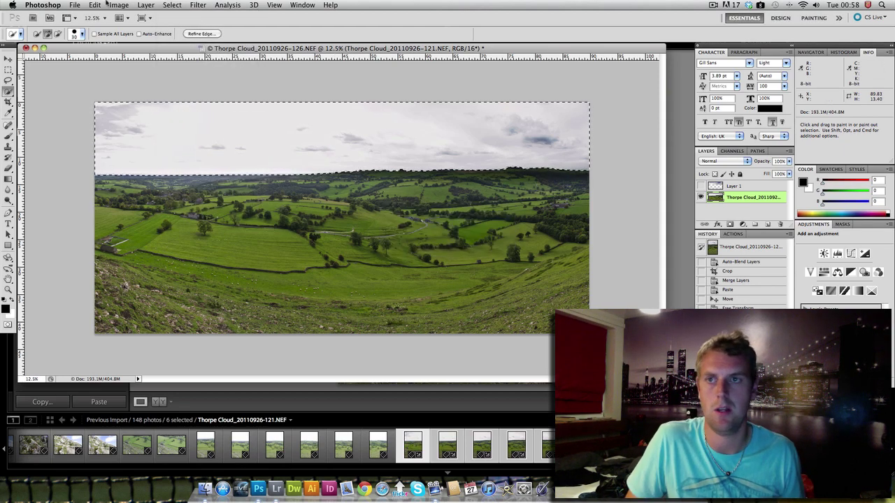
Step: Feather the selection edge, accepting the default radius
{"action": "left_click", "coordinate": [175, 5]}
{"action": "mouse_move", "coordinate": [190, 125]}
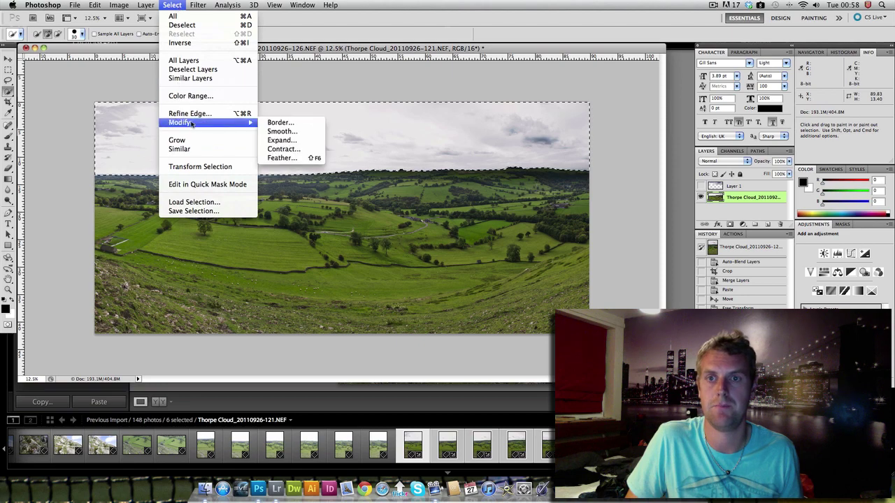
{"action": "left_click", "coordinate": [278, 159]}
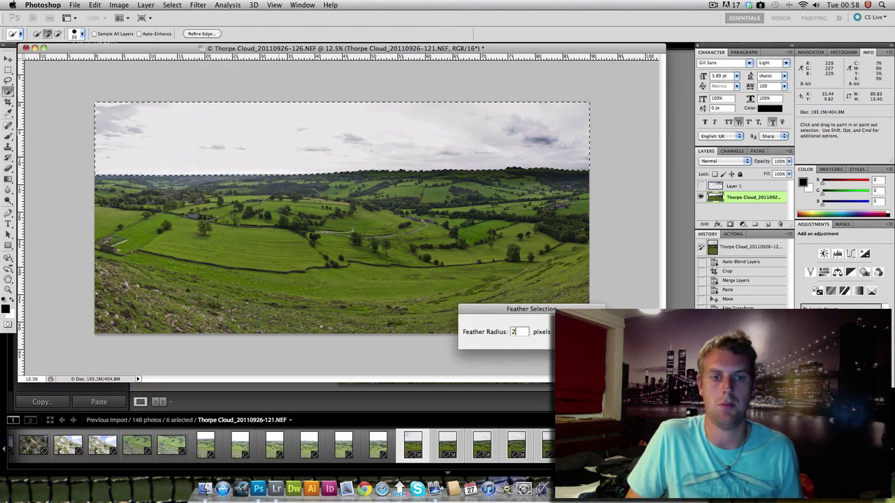
{"action": "key", "text": "Return"}
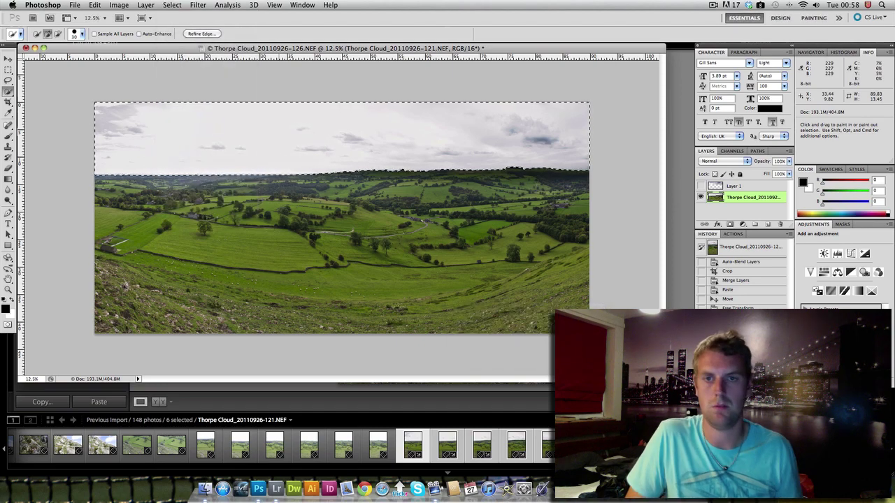
Step: Invert the selection so the fields below the horizon are selected
{"action": "left_click", "coordinate": [172, 5]}
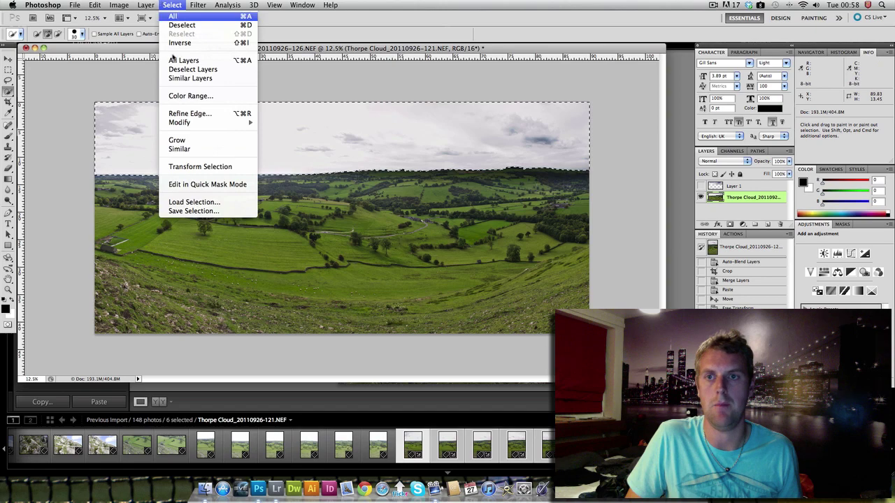
{"action": "left_click", "coordinate": [171, 9]}
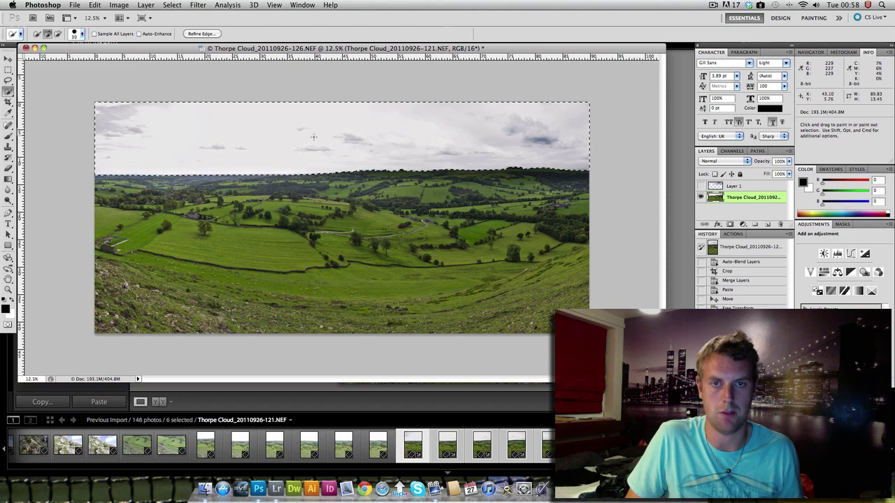
{"action": "left_click", "coordinate": [172, 5]}
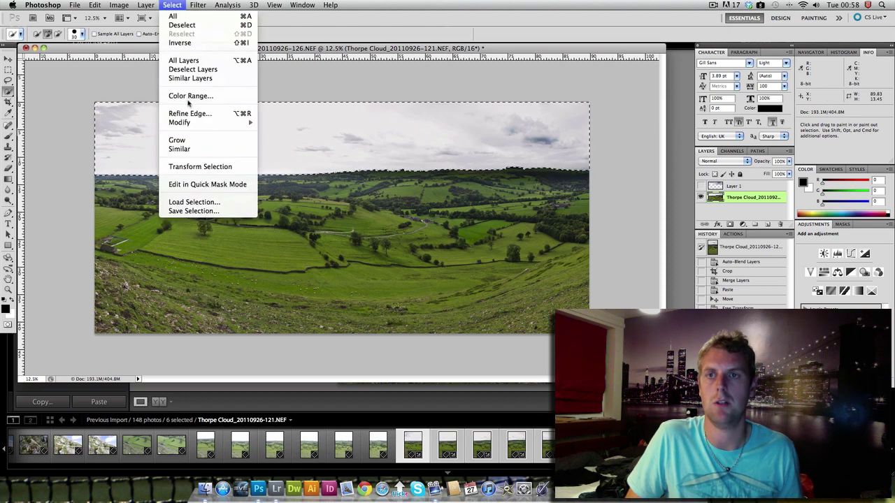
{"action": "left_click", "coordinate": [184, 44]}
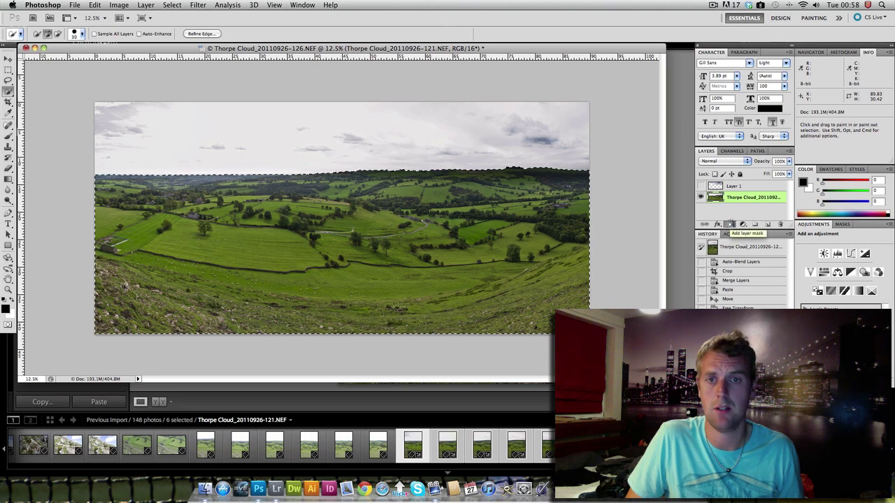
Step: Add a layer mask to the fields layer from the inverted selection, hiding the pale sky
{"action": "left_click", "coordinate": [730, 224]}
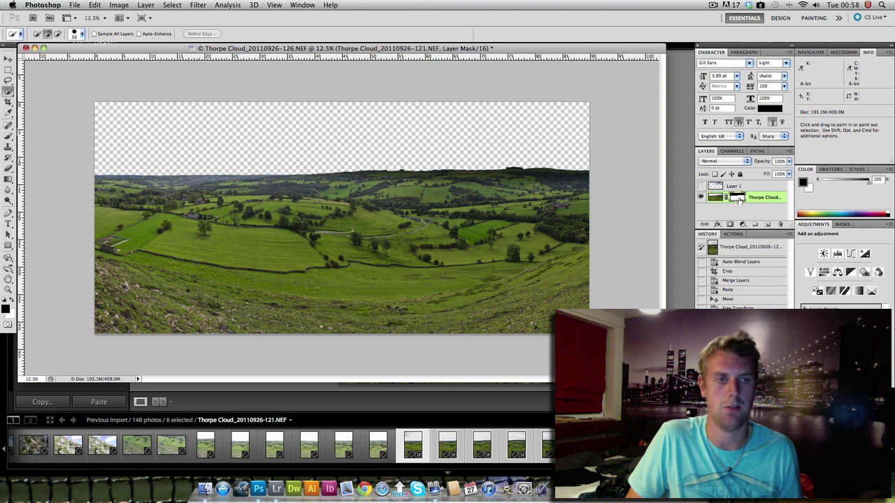
Step: Make Layer 1 visible and move it below the Thorpe Cloud fields layer
{"action": "left_click", "coordinate": [717, 188]}
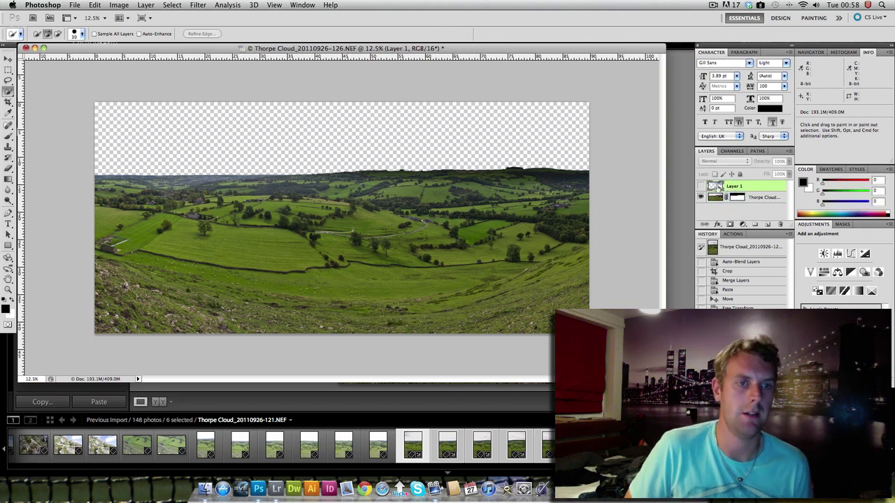
{"action": "left_click", "coordinate": [701, 187]}
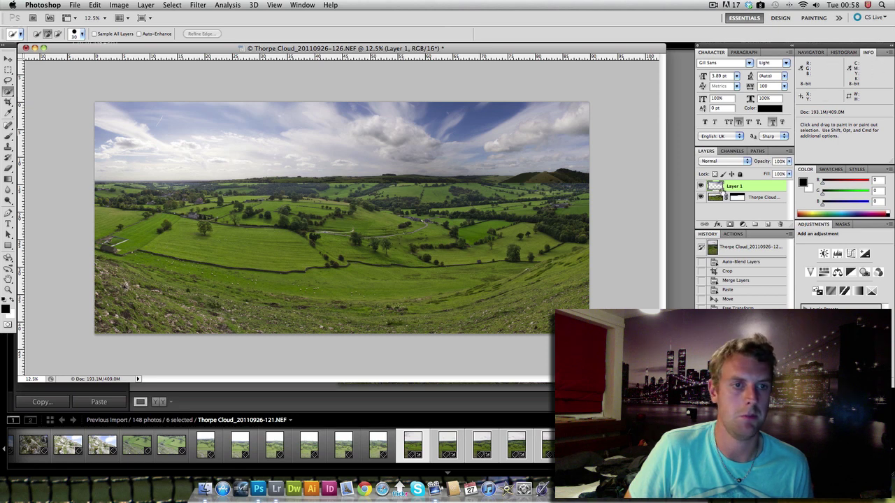
{"action": "left_click_drag", "start_coordinate": [718, 188], "coordinate": [717, 204]}
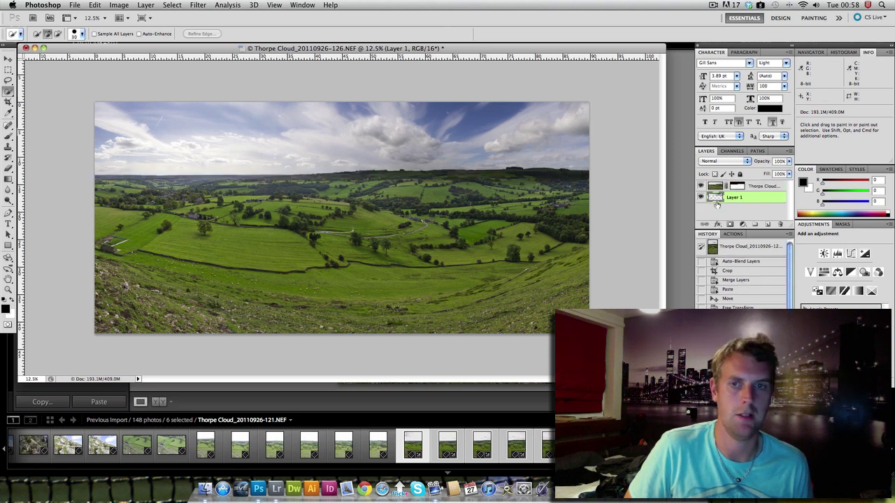
Step: Fine-tune the cloudy sky's position behind the horizon with the Move tool
{"action": "left_click", "coordinate": [8, 58]}
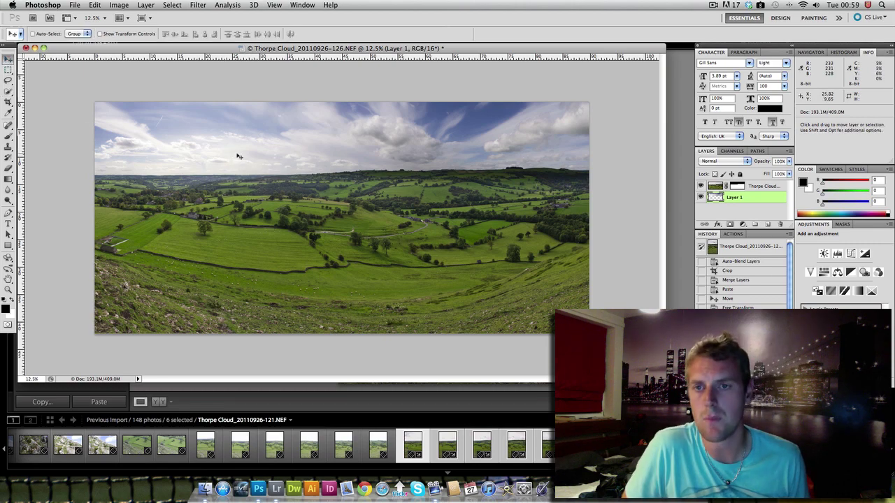
{"action": "mouse_move", "coordinate": [236, 155]}
{"action": "left_mouse_down"}
{"action": "mouse_move", "coordinate": [262, 159]}
{"action": "mouse_move", "coordinate": [234, 150]}
{"action": "mouse_move", "coordinate": [235, 158]}
{"action": "left_mouse_up"}
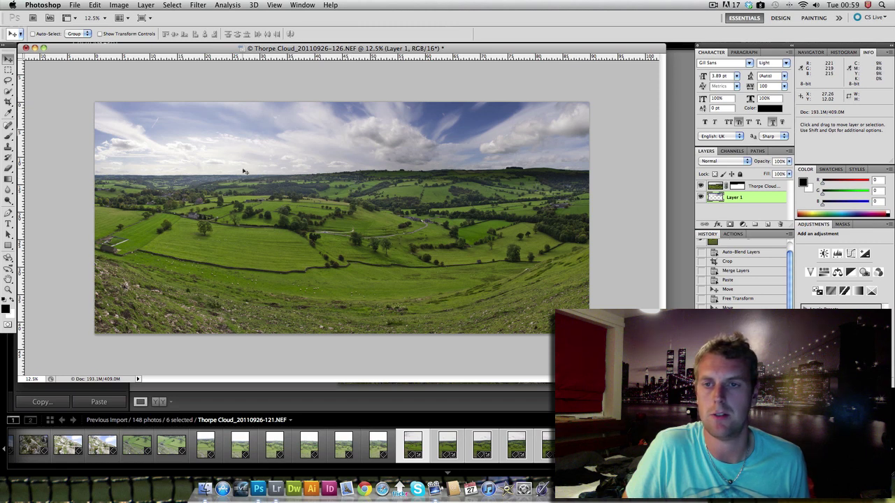
{"action": "left_click_drag", "start_coordinate": [319, 164], "coordinate": [315, 160]}
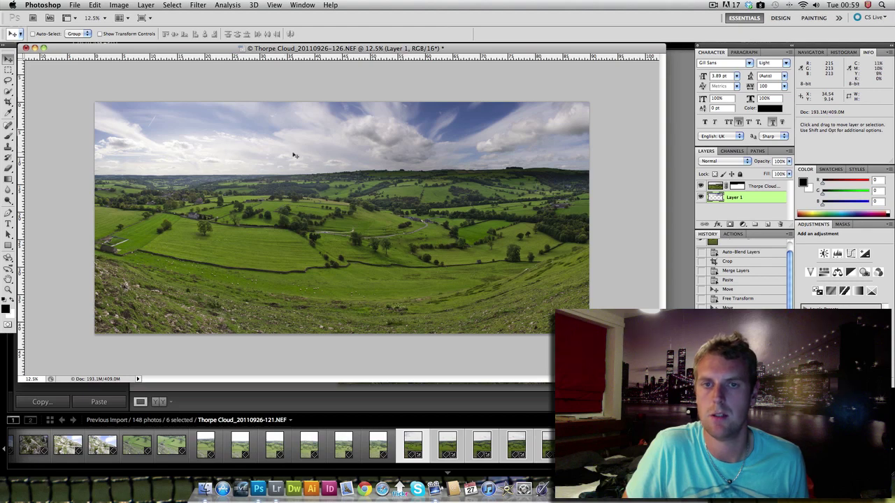
{"action": "left_click_drag", "start_coordinate": [326, 153], "coordinate": [326, 154]}
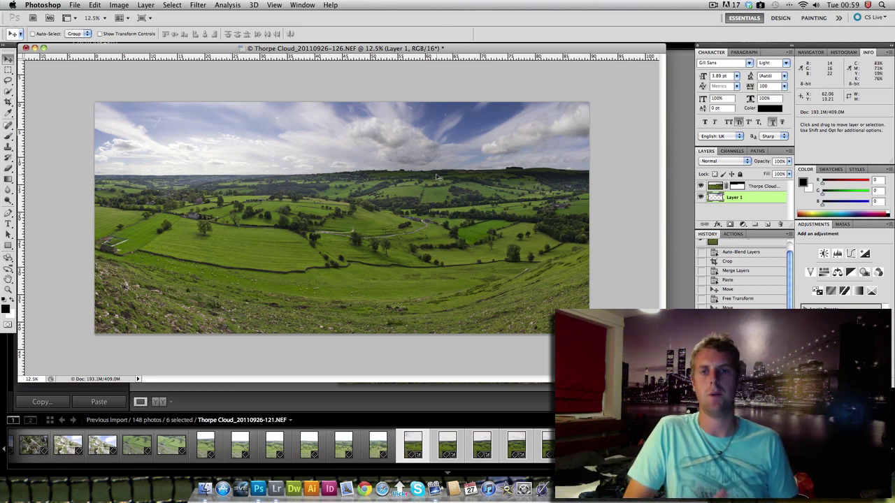
Step: Merge Down the masked fields and cloudy sky into a single Layer 1 with Cmd+E
{"action": "left_click", "coordinate": [788, 153]}
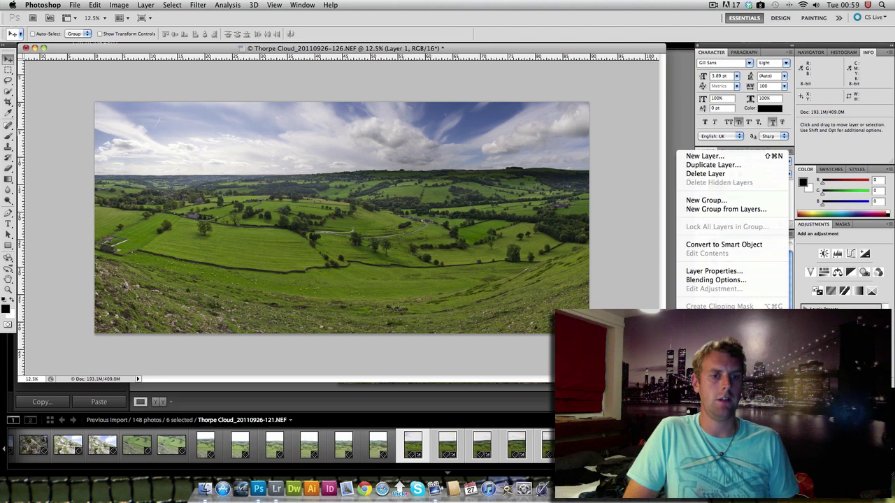
{"action": "key", "text": "Escape"}
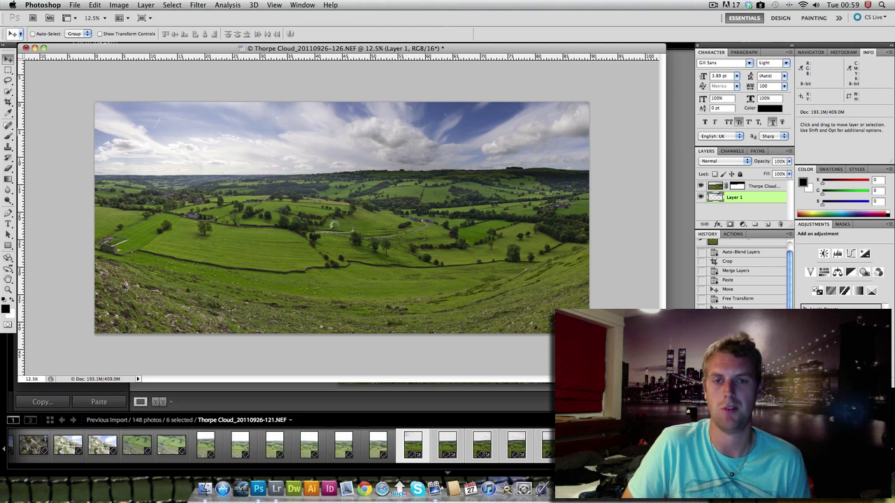
{"action": "key", "text": "super+e"}
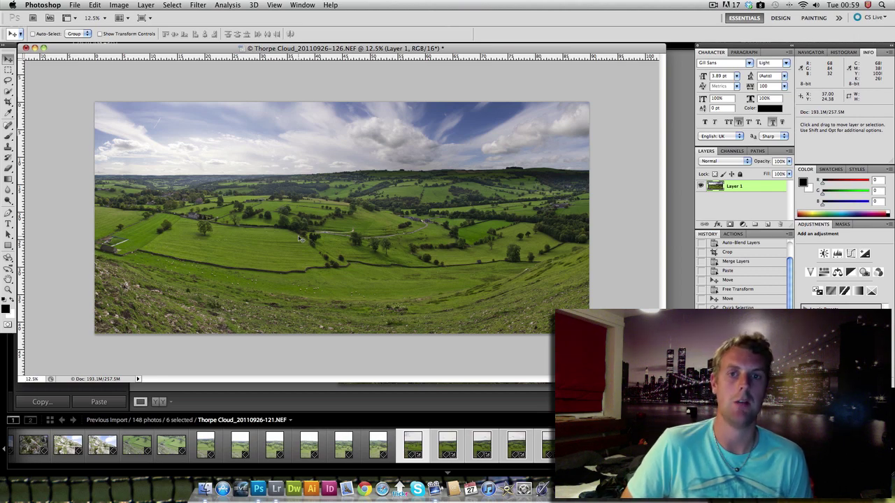
{"action": "left_click_drag", "start_coordinate": [166, 51], "coordinate": [175, 58]}
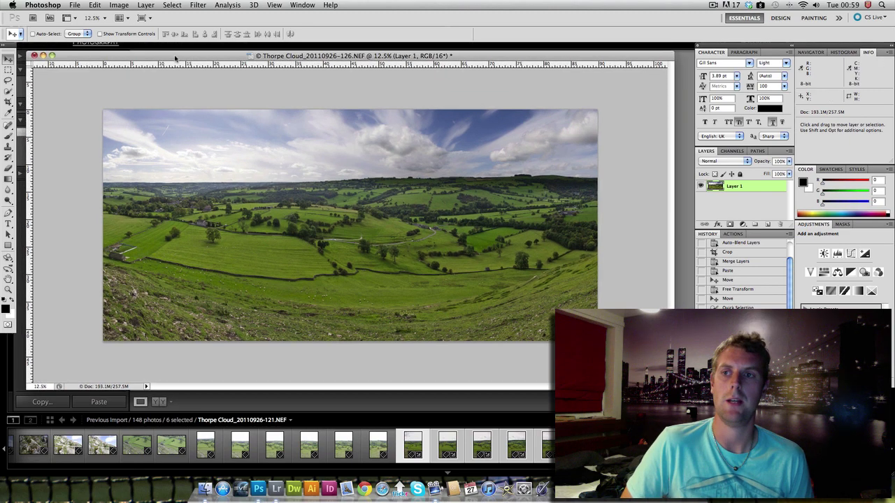